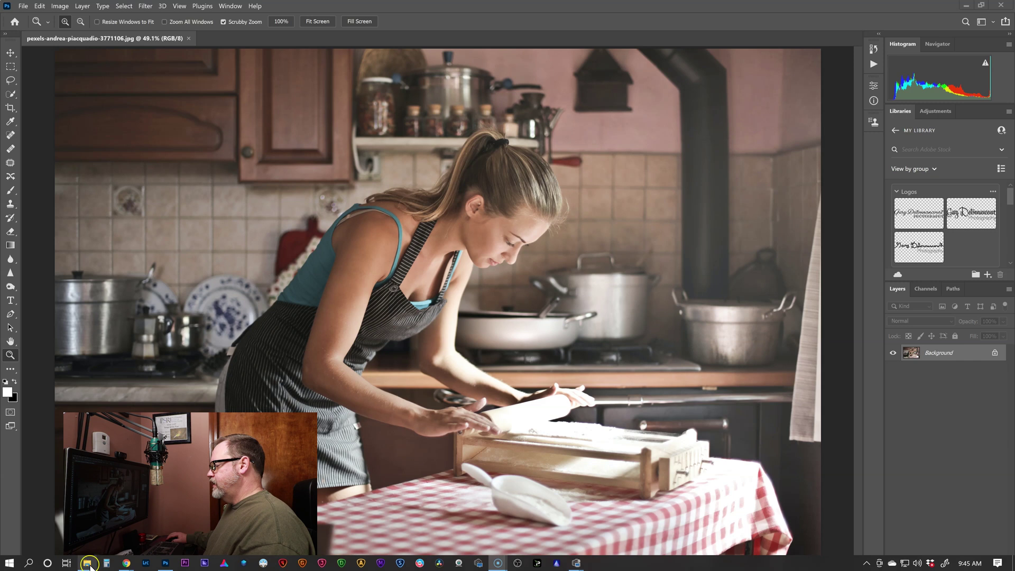
- Open the Smoke Overlays folder and move the Explorer window aside to reveal the kitchen photo
left_click(86, 563)
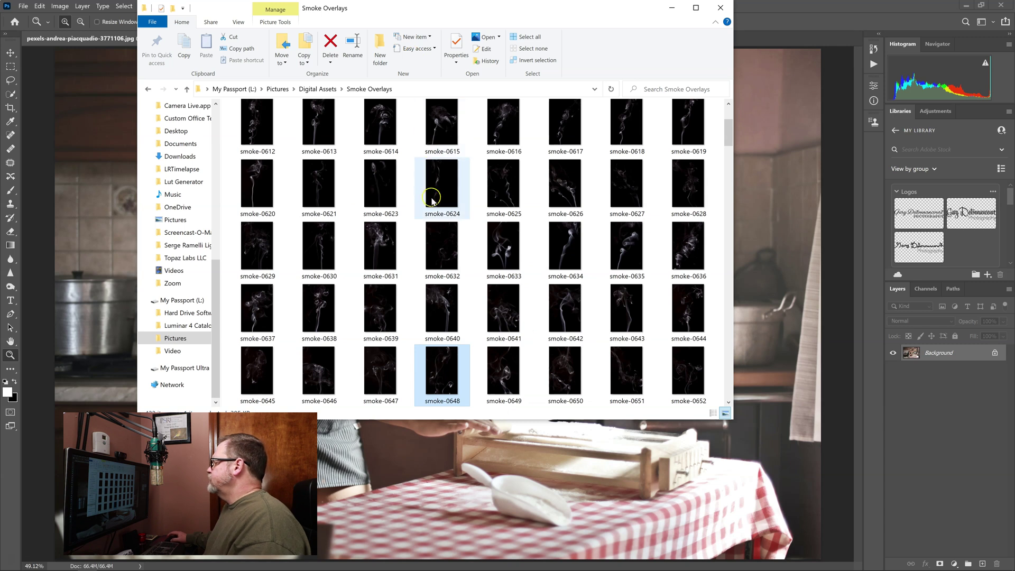
mouse_move(432, 201)
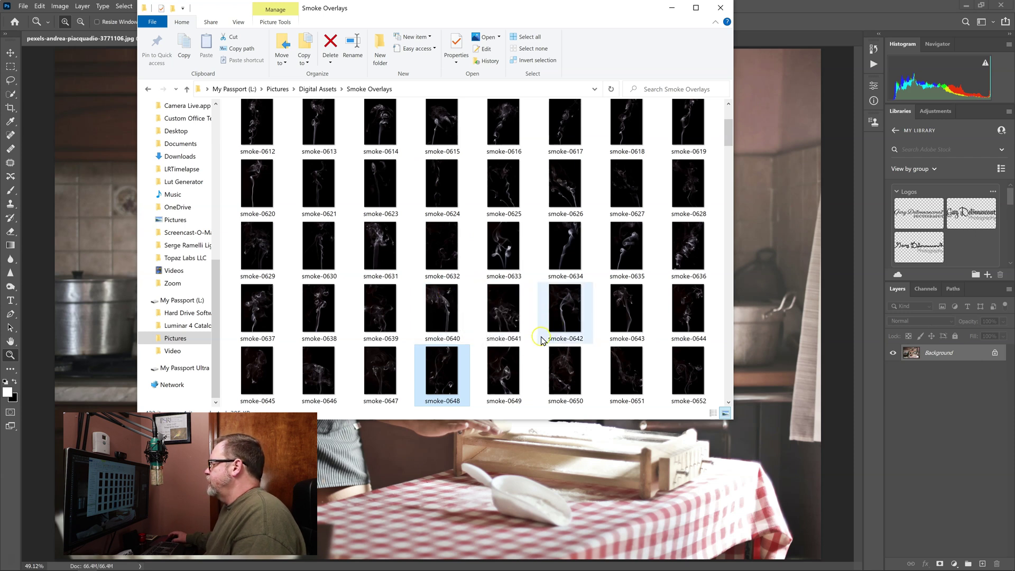
left_click_drag(467, 9, 290, 27)
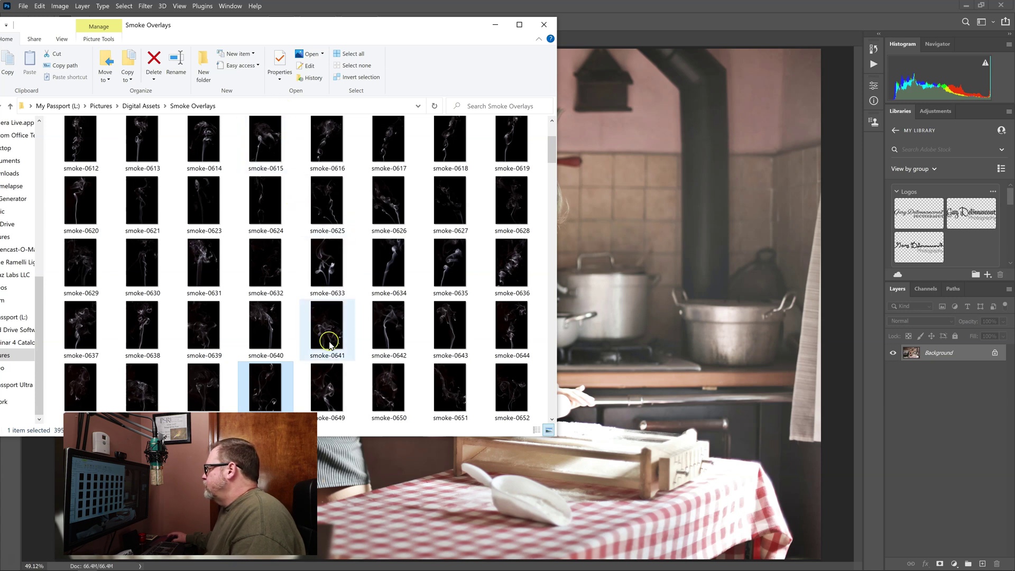
- Place smoke-0636 as a layer, scaled to about 39.6% and tilted 10.48°, above the stove pots
left_click_drag(510, 267, 654, 280)
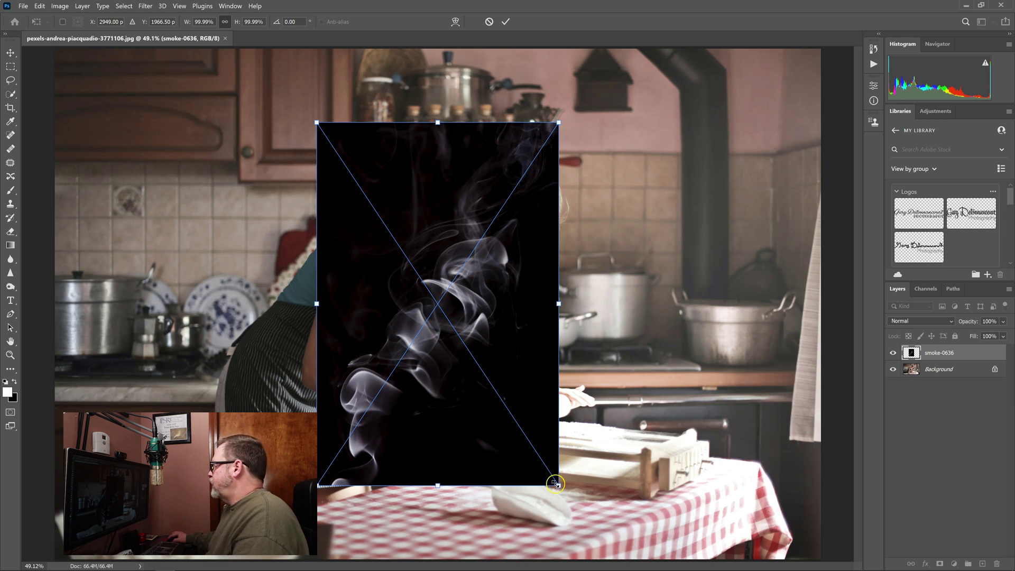
left_click_drag(558, 485, 437, 301)
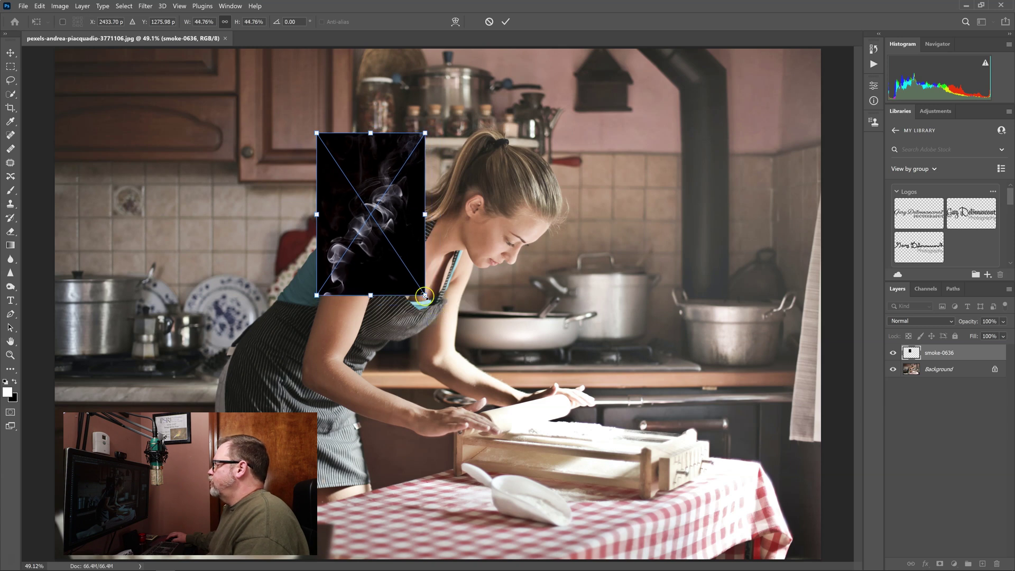
left_click_drag(386, 247, 561, 255)
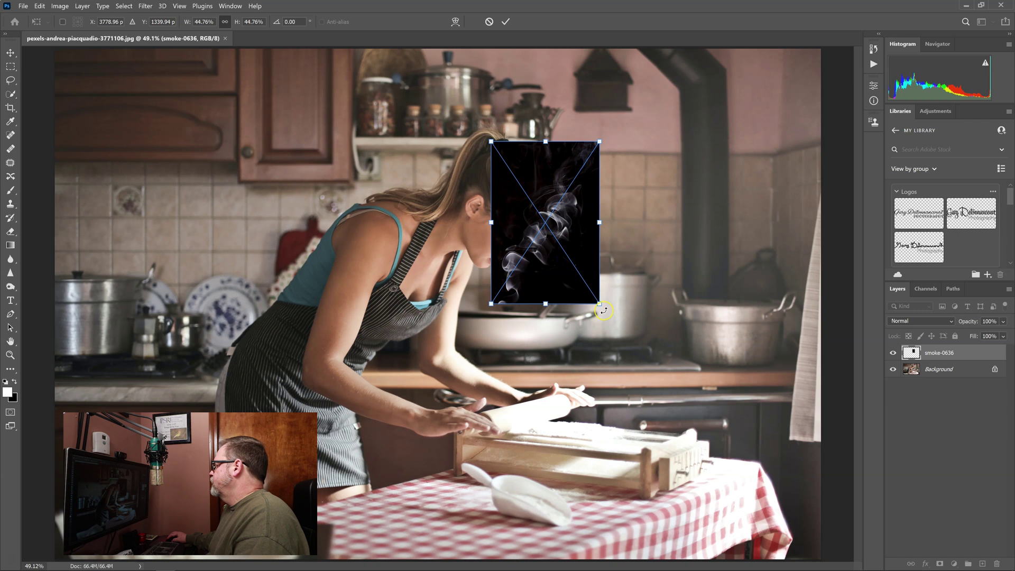
mouse_move(603, 310)
left_mouse_down()
mouse_move(544, 274)
mouse_move(609, 310)
mouse_move(562, 329)
mouse_move(592, 324)
left_mouse_up()
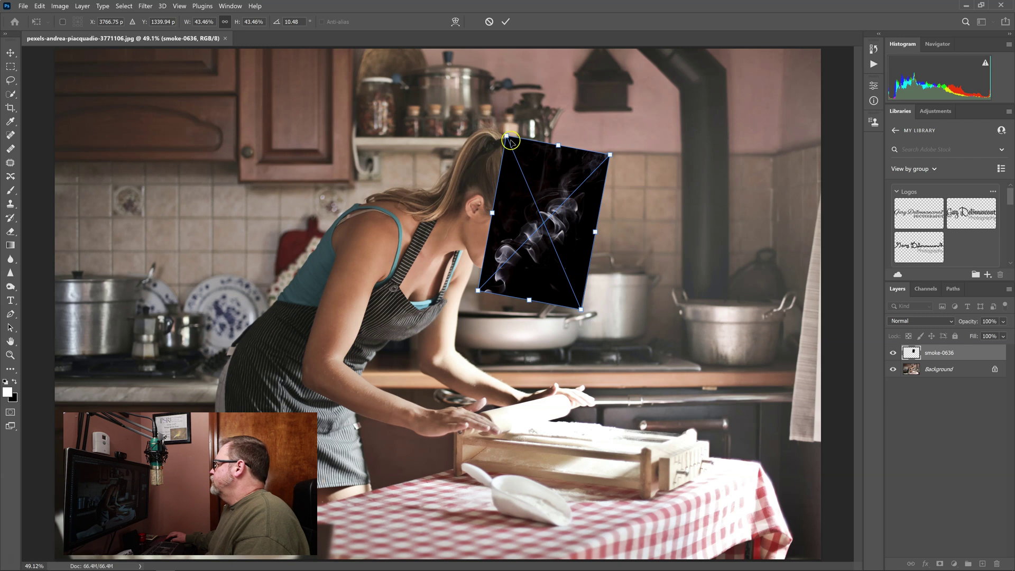
left_click_drag(509, 135, 516, 151)
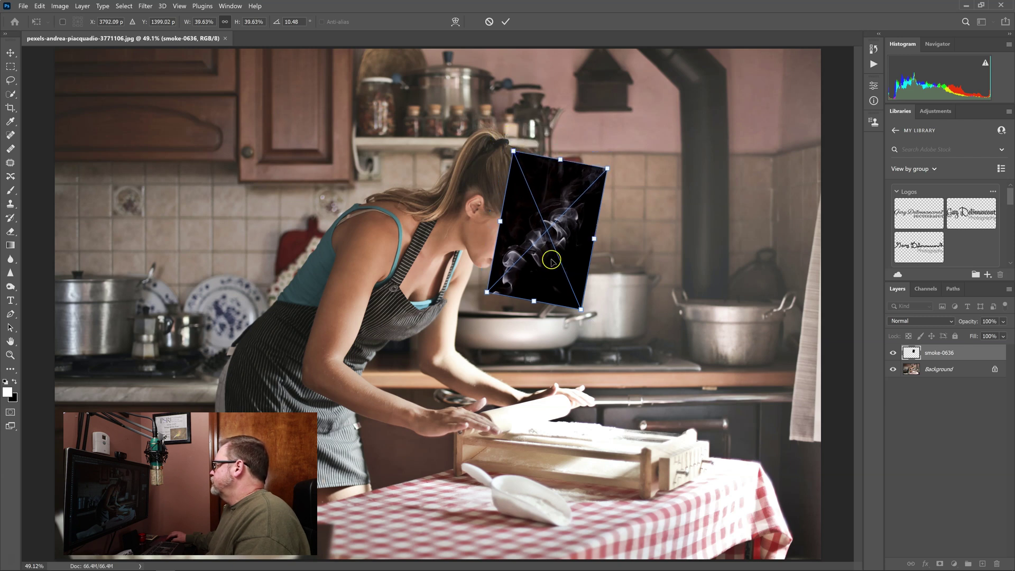
left_click_drag(547, 254, 661, 241)
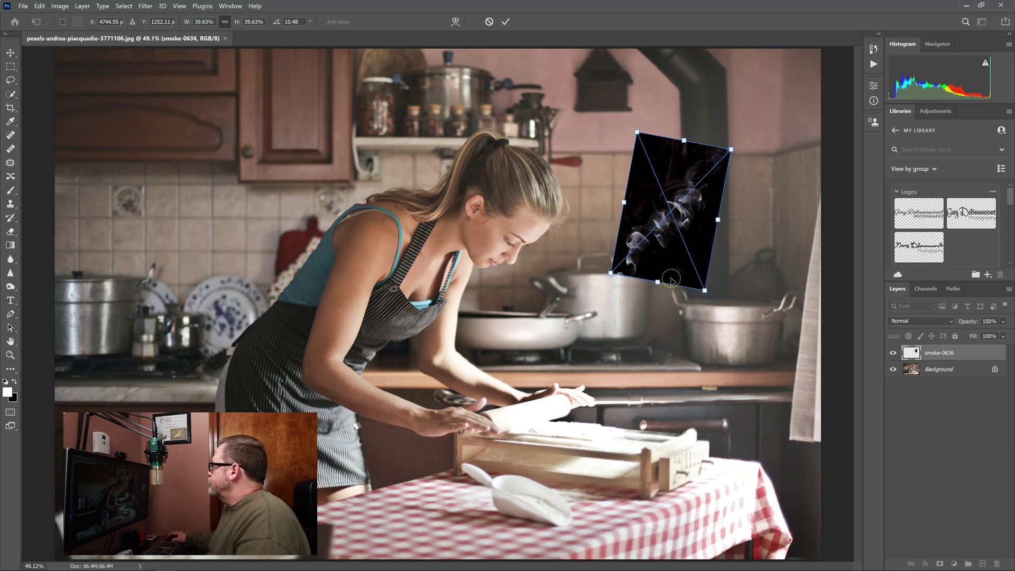
- Set smoke-0636 to Screen blend mode, re-angle it to -5.53°, resize to about 44%, and commit it above the pot
left_click(933, 321)
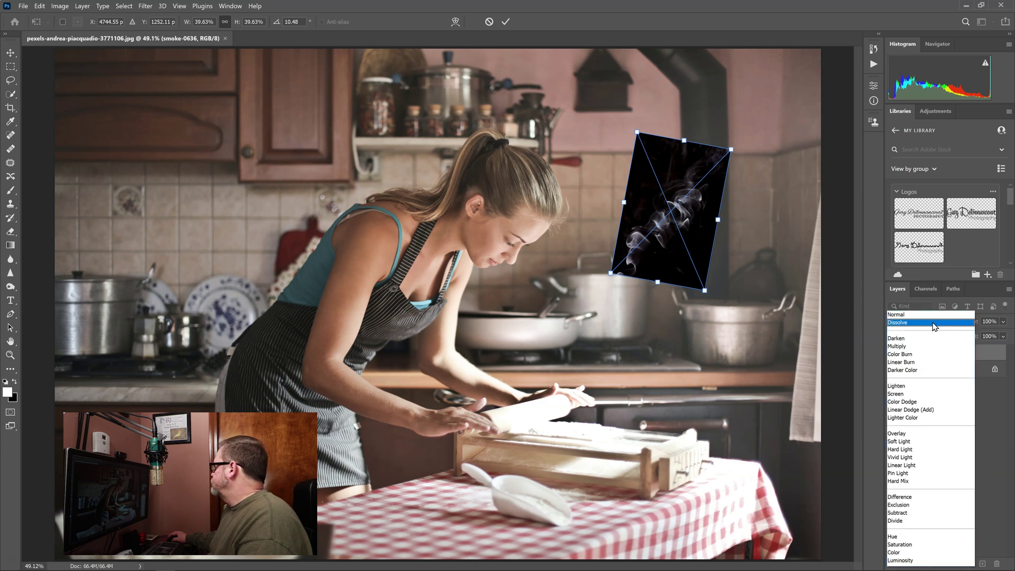
left_click(904, 393)
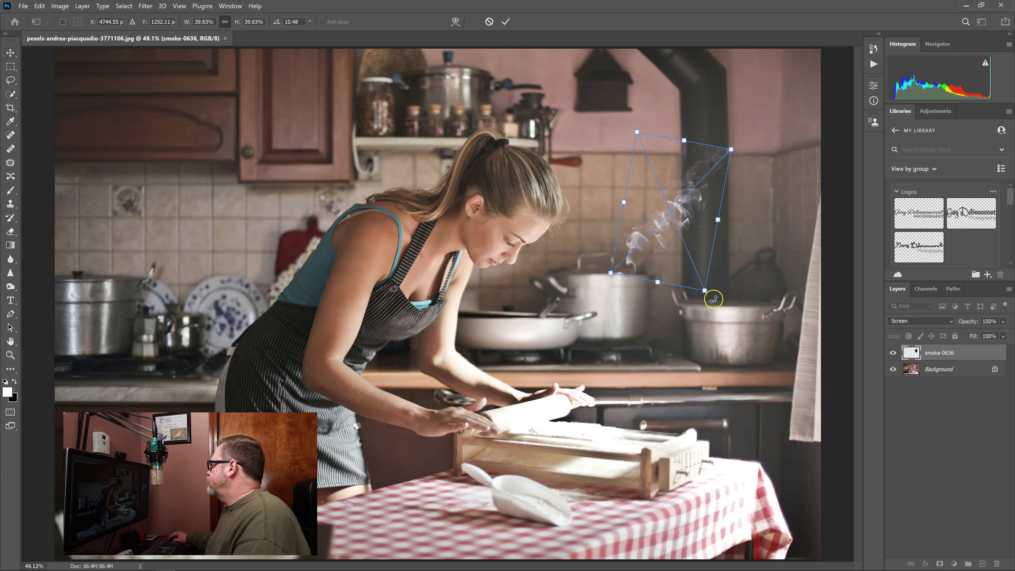
left_click_drag(713, 300, 710, 295)
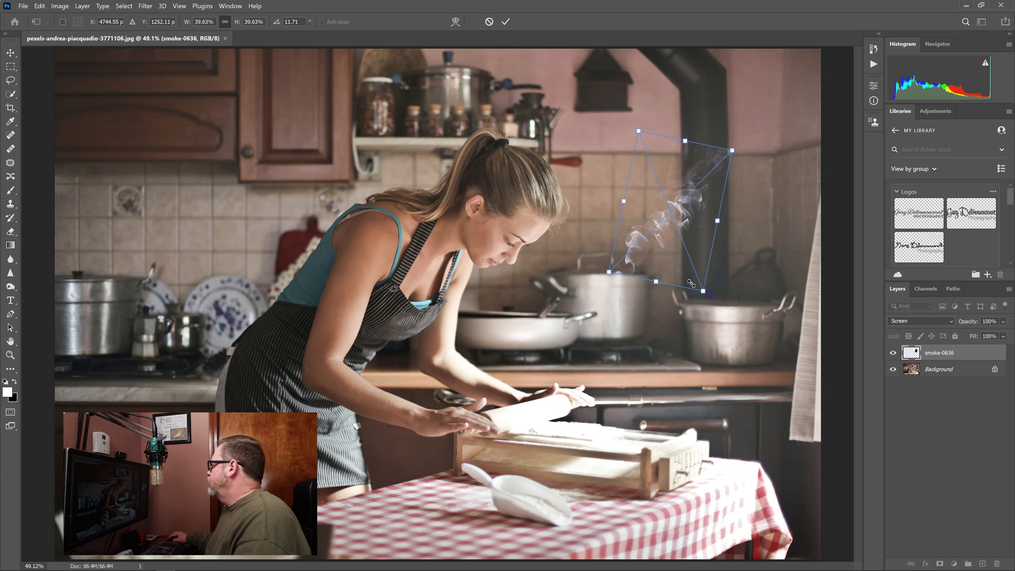
left_click_drag(664, 265, 681, 264)
left_click_drag(755, 141, 731, 127)
left_click_drag(685, 220, 667, 209)
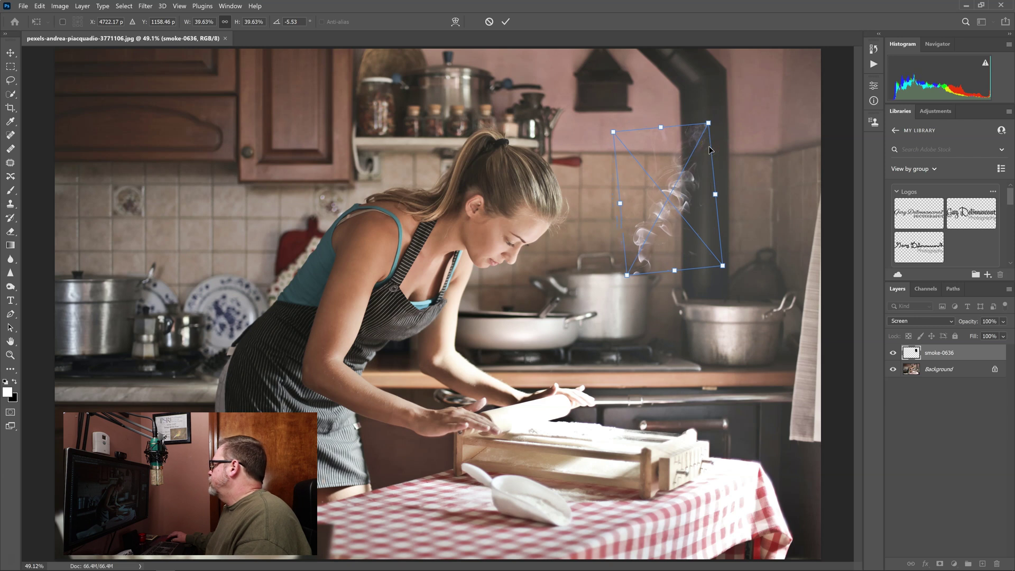
left_click_drag(707, 125, 731, 114)
left_click_drag(650, 217, 650, 216)
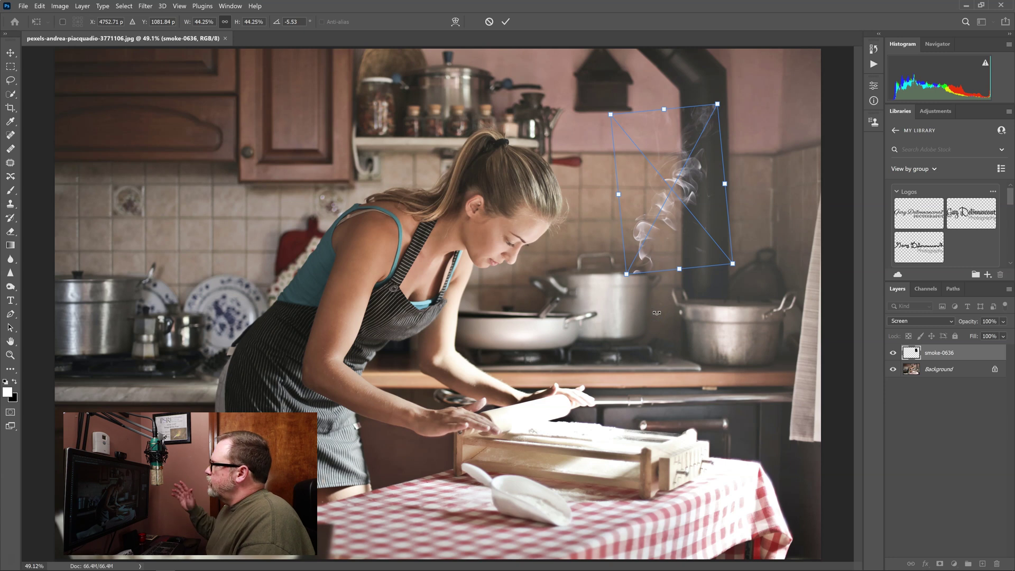
key("Return")
key("z")
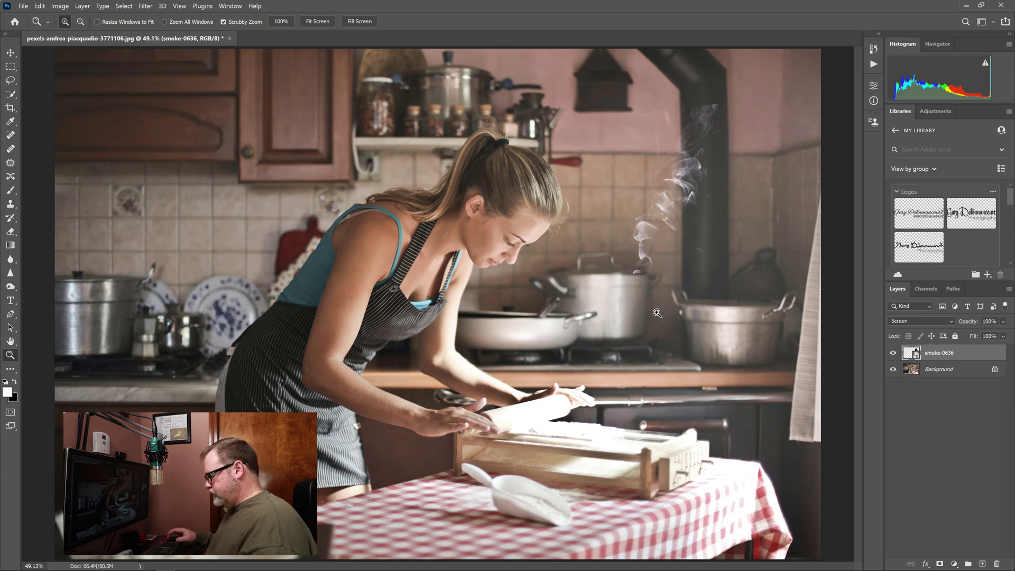
key("ctrl+t")
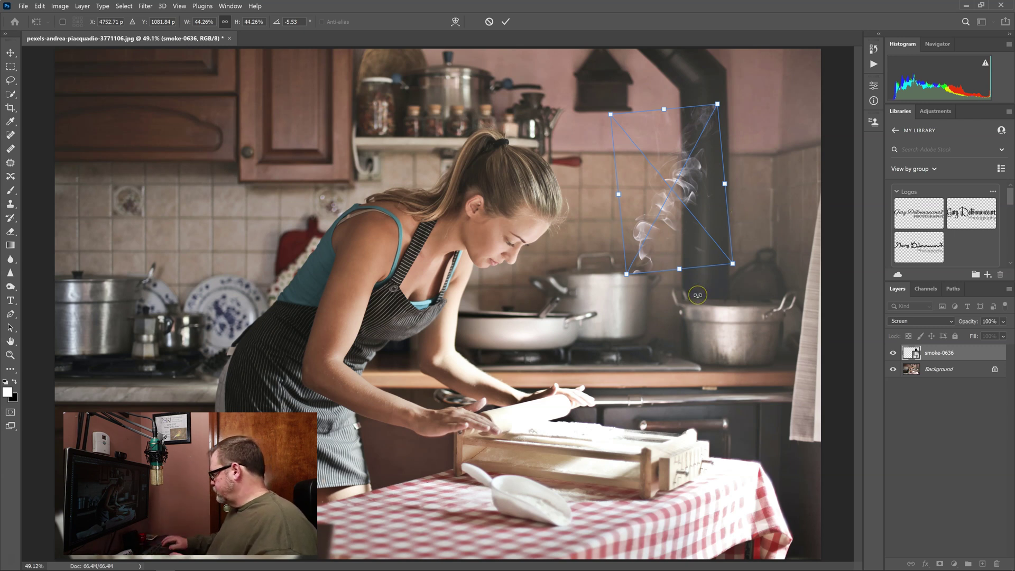
key("z")
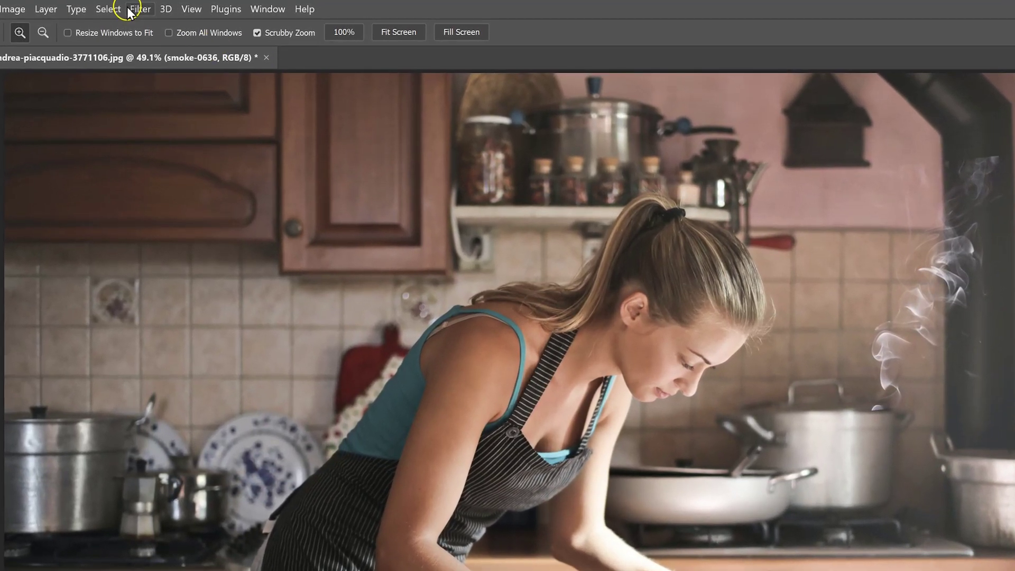
- Apply an 8.6-pixel Gaussian Blur smart filter to the smoke-0636 layer
left_click(141, 7)
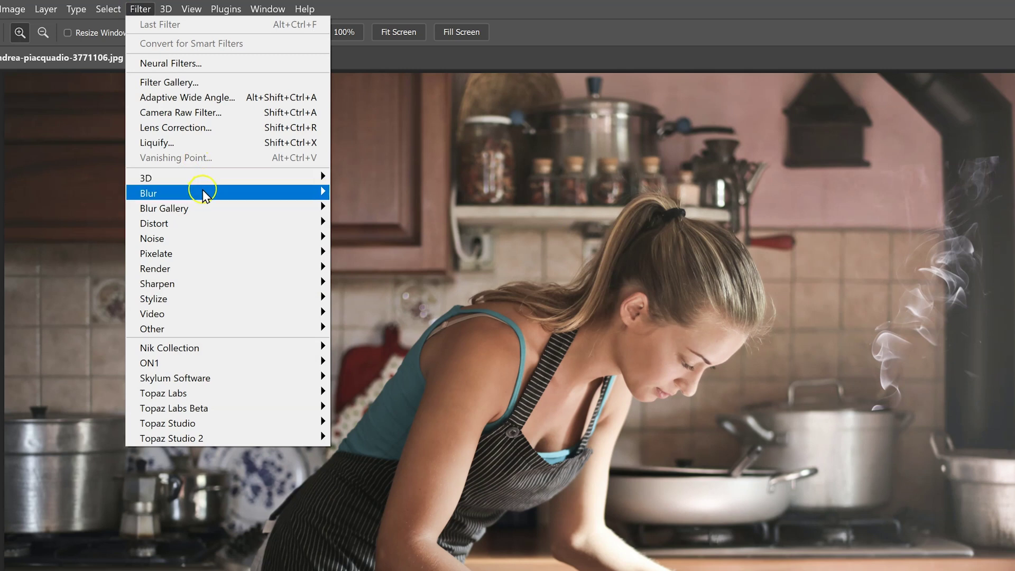
mouse_move(206, 197)
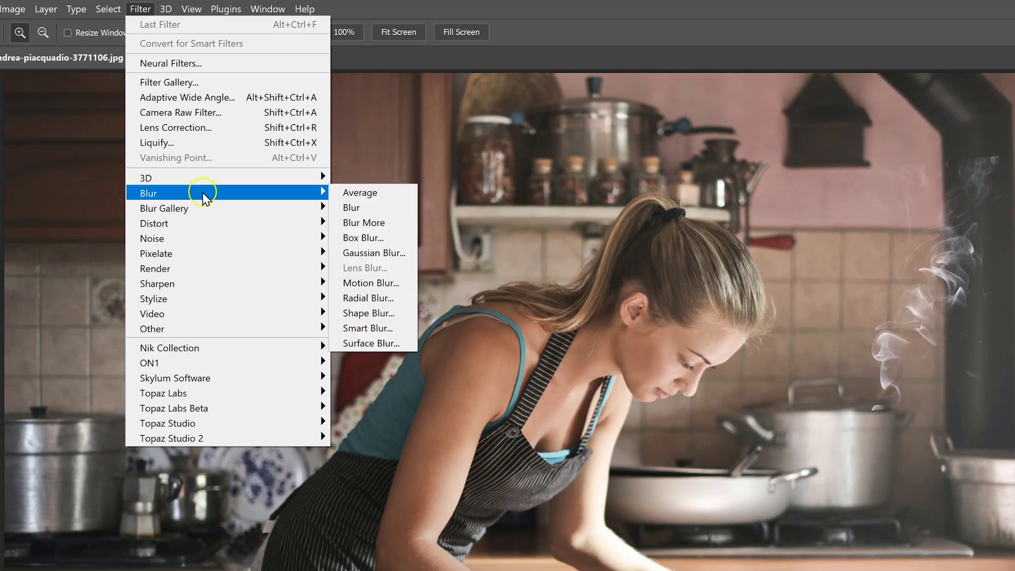
left_click(373, 253)
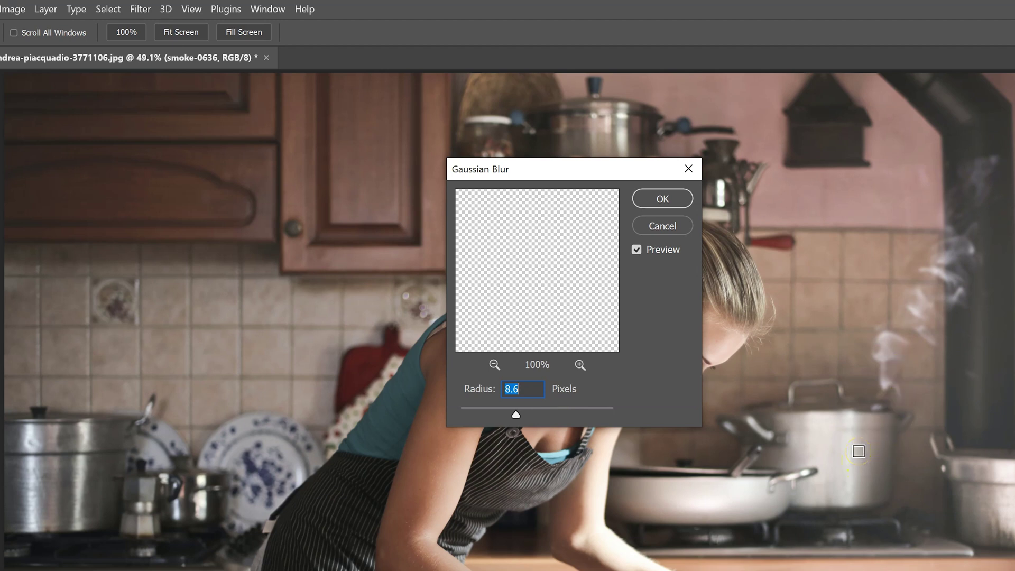
left_click(865, 439)
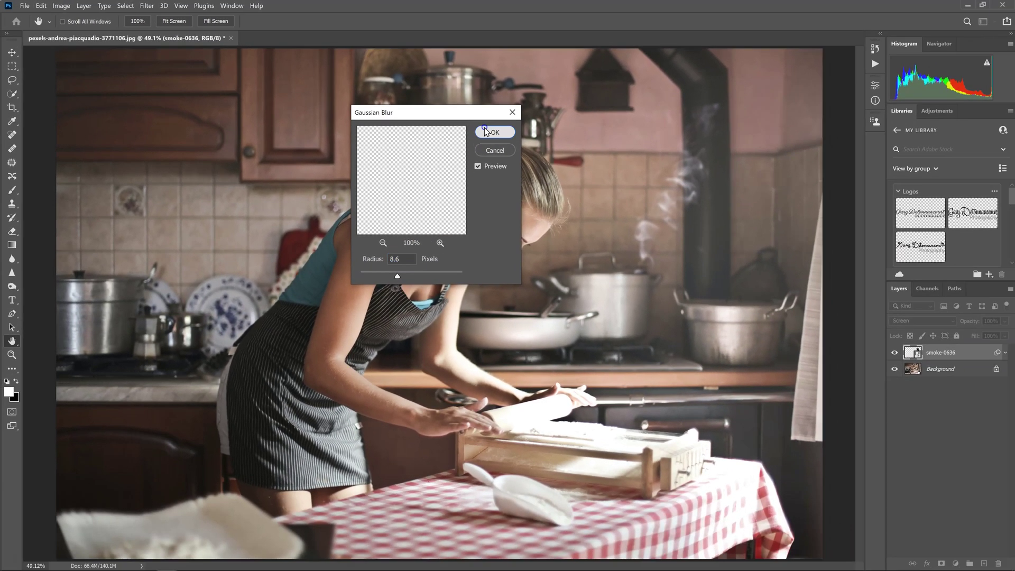
key("Return")
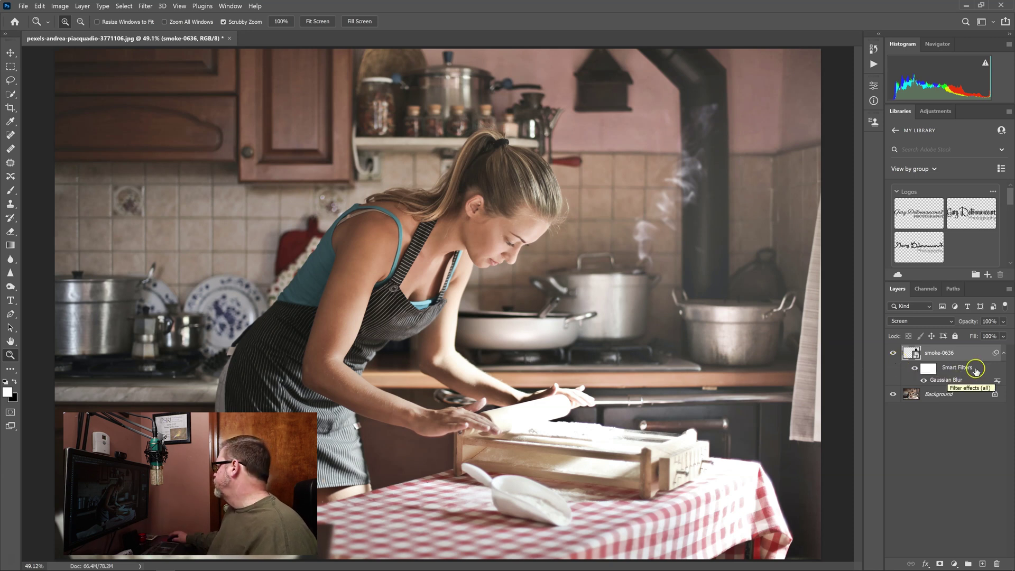
- Select the smoke-0636 layer and add a layer mask to it
left_click(916, 353)
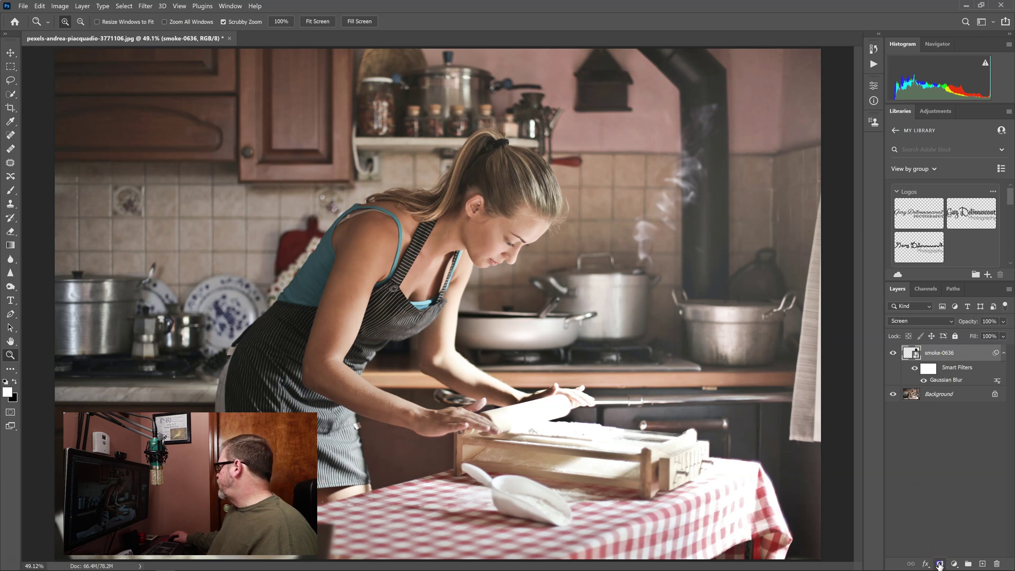
left_click(939, 564)
left_click(936, 353)
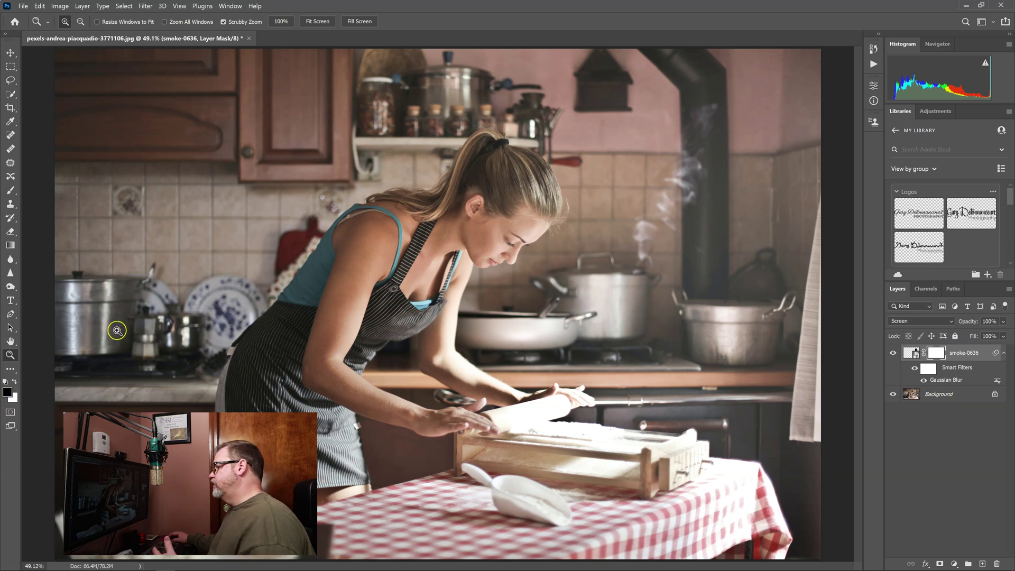
- Brush black on the mask to hide smoke over the stove pipe and fade it toward the counter
left_click(10, 190)
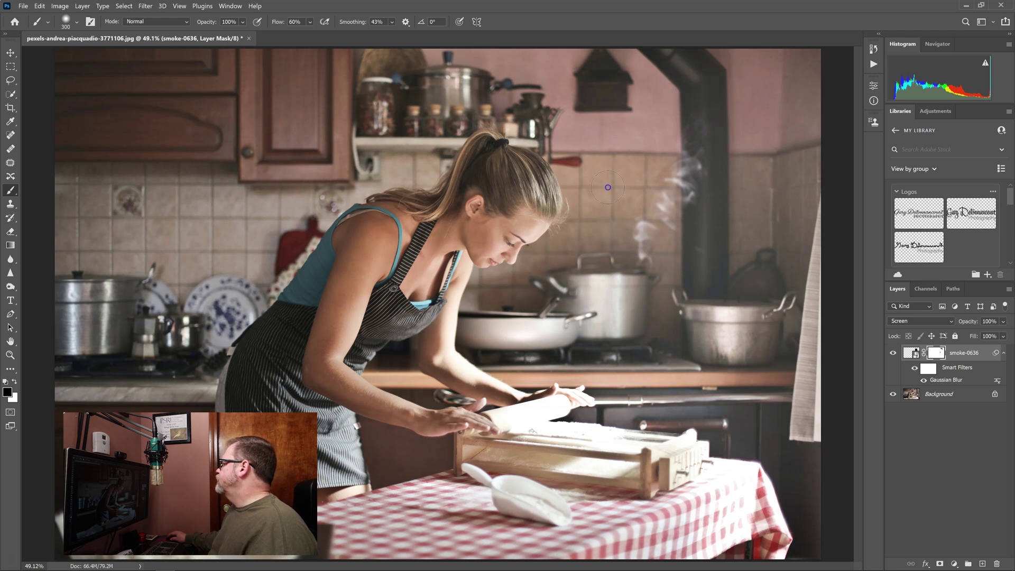
mouse_move(632, 154)
left_mouse_down()
mouse_move(709, 88)
mouse_move(729, 153)
mouse_move(730, 245)
mouse_move(723, 216)
left_mouse_up()
mouse_move(694, 337)
left_mouse_down()
mouse_move(667, 375)
mouse_move(742, 232)
mouse_move(727, 296)
mouse_move(796, 332)
mouse_move(725, 291)
mouse_move(631, 259)
mouse_move(697, 140)
mouse_move(677, 252)
left_mouse_up()
left_click(892, 352)
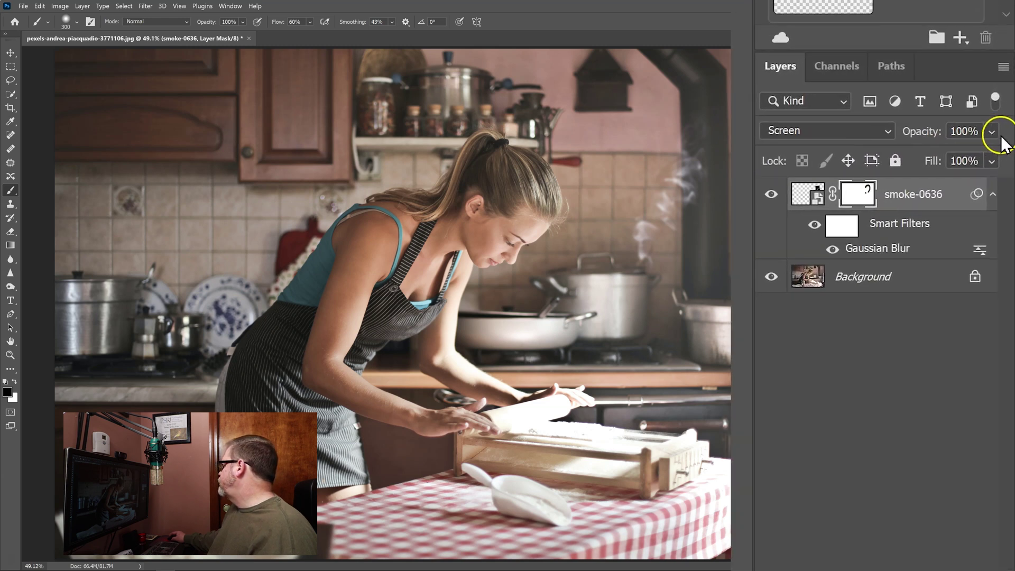
- Lower the smoke-0636 layer opacity to 64%
left_click(992, 131)
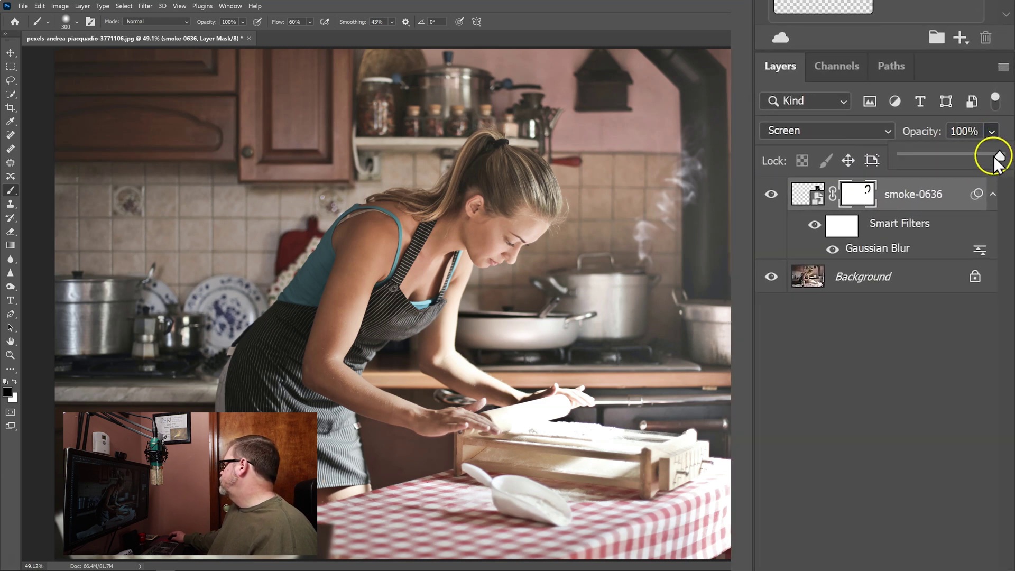
left_click_drag(992, 154, 968, 161)
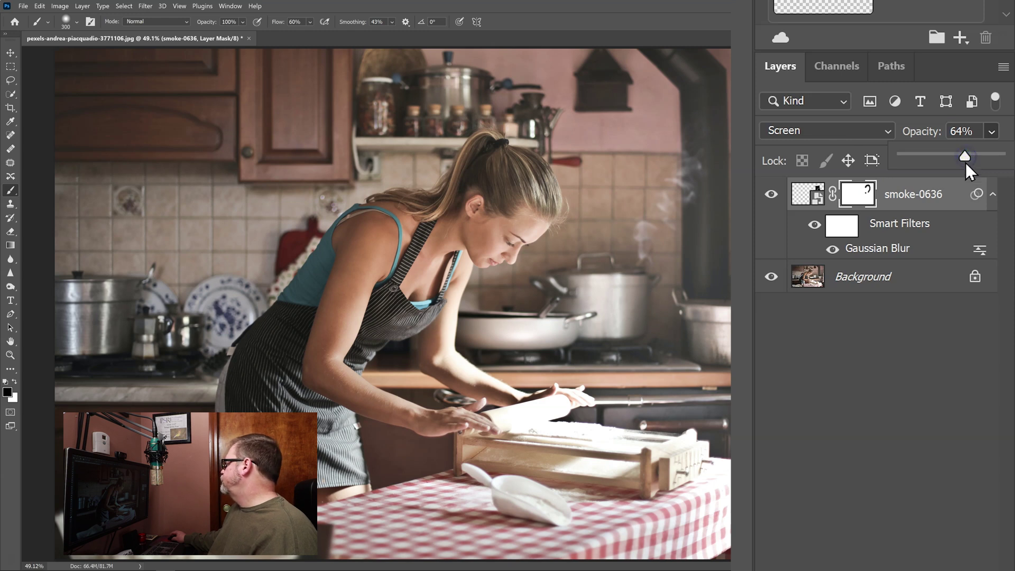
left_click(896, 400)
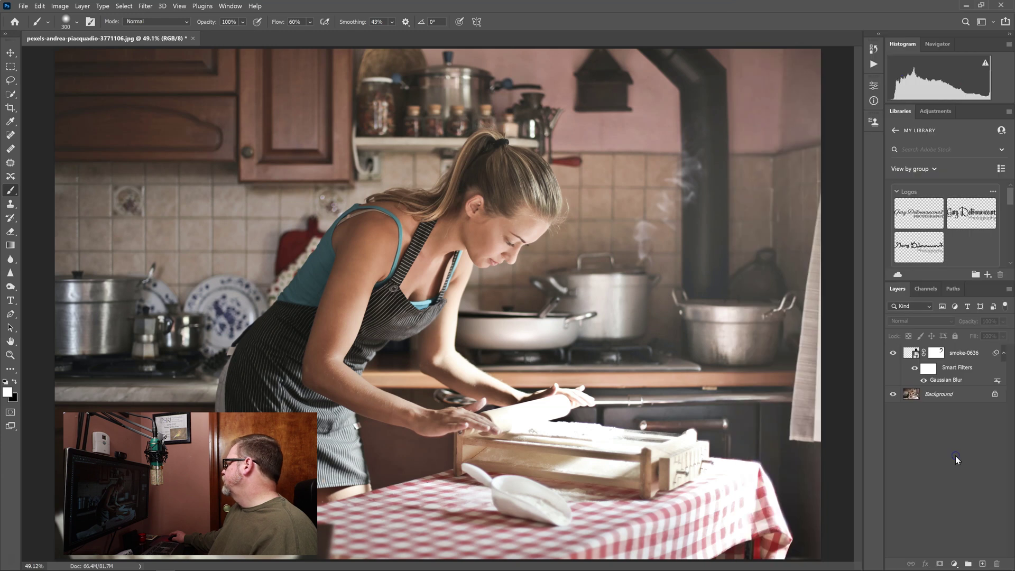
- Switch to File Explorer's Smoke Overlays folder and drop smoke-0706 onto the kitchen photo
left_click(687, 295)
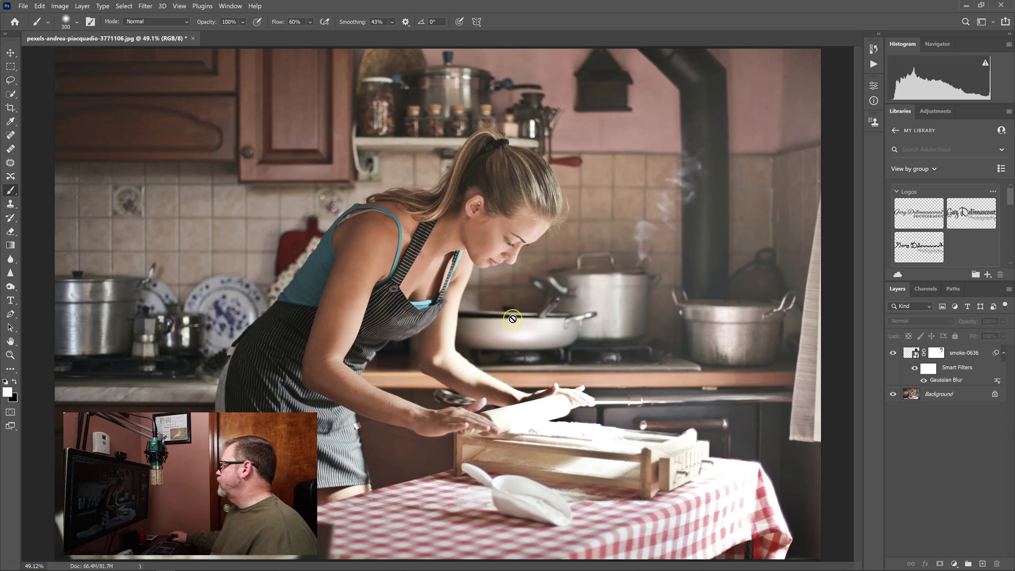
left_click(381, 405)
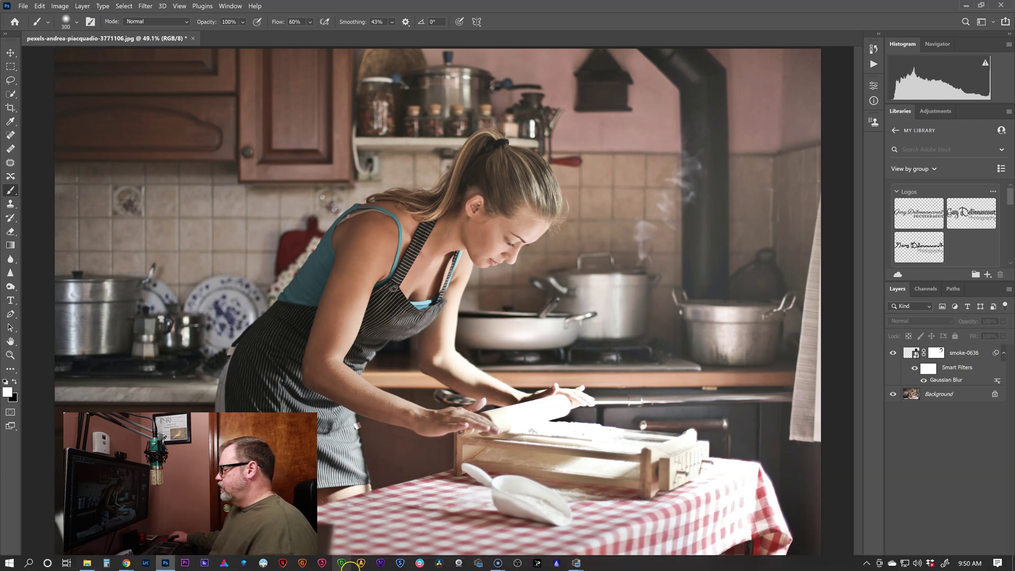
left_click(51, 564)
left_click(87, 563)
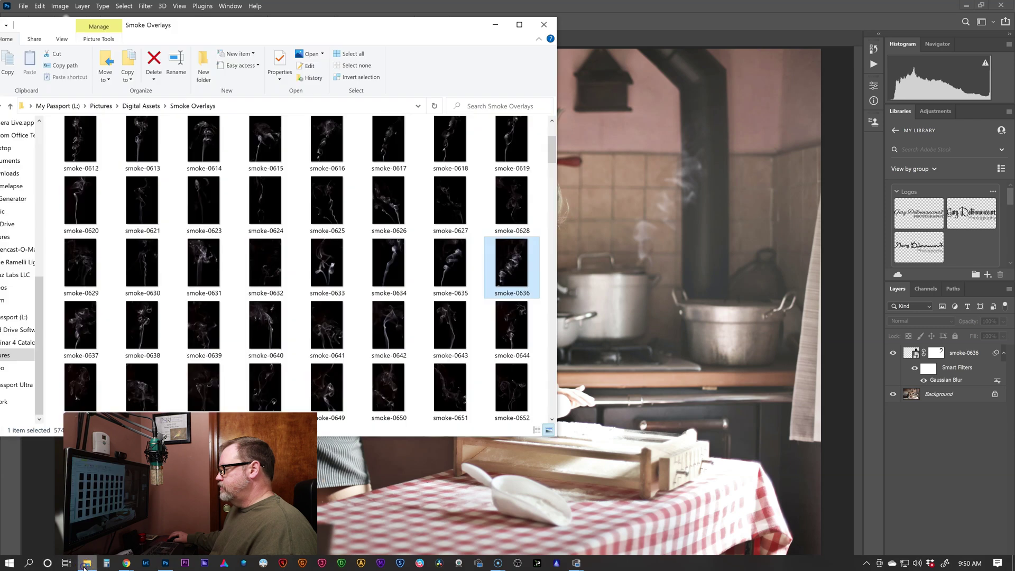
left_click_drag(389, 265, 679, 353)
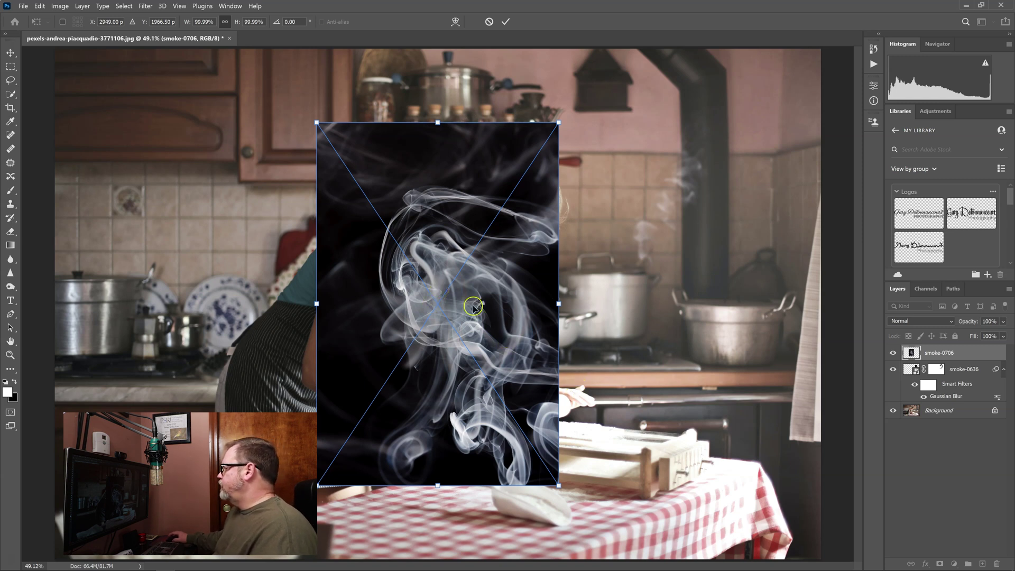
- Shrink and tilt smoke-0706, then blend it in Lighten mode to drop its black background
left_click_drag(316, 122, 481, 252)
left_click(504, 419)
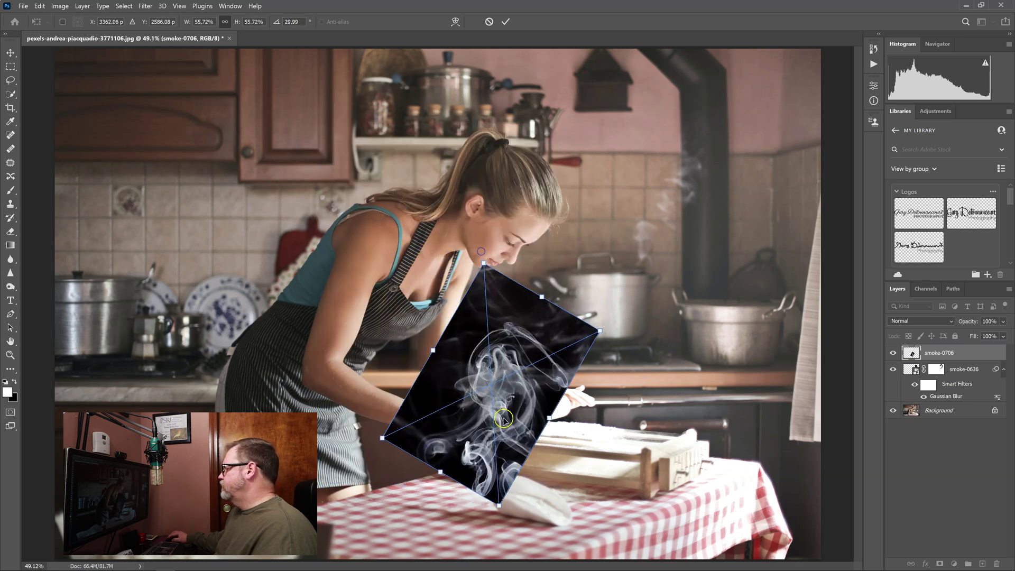
left_click_drag(496, 411, 532, 243)
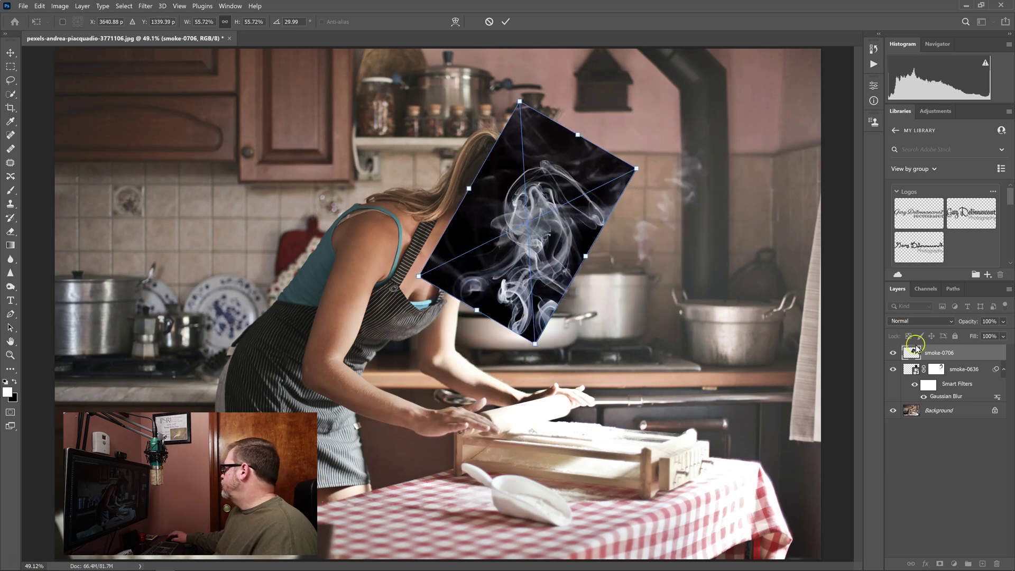
left_click(927, 322)
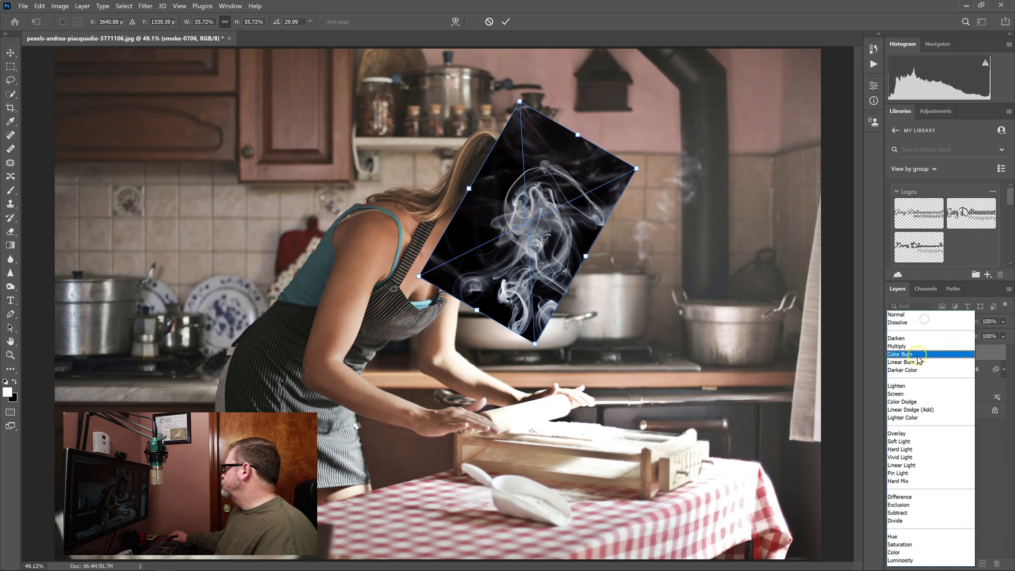
left_click(895, 388)
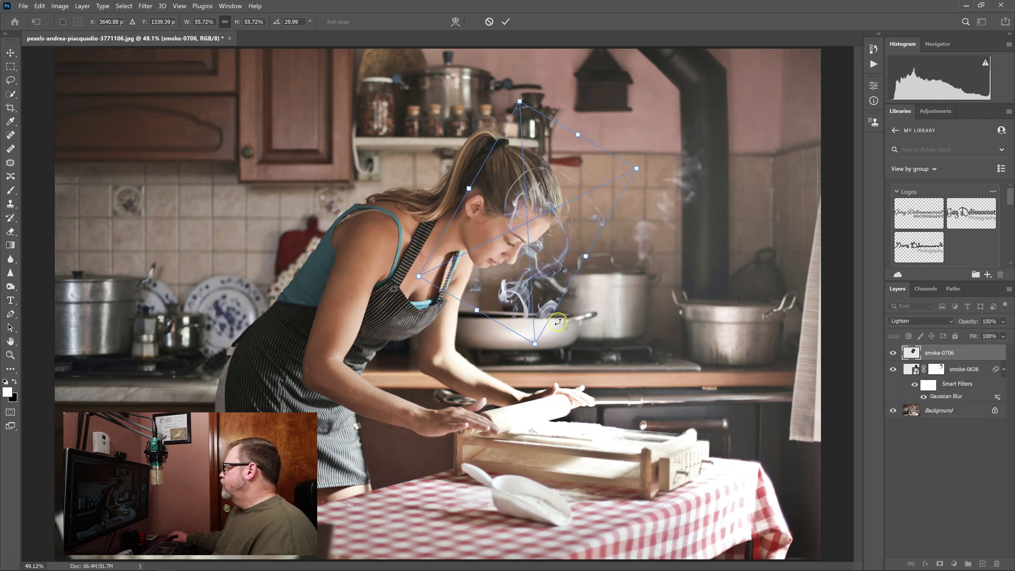
- Rotate smoke-0706 to 46.03° at 55.72% scale, move it over the frying pan and commit
left_click_drag(516, 265, 509, 243)
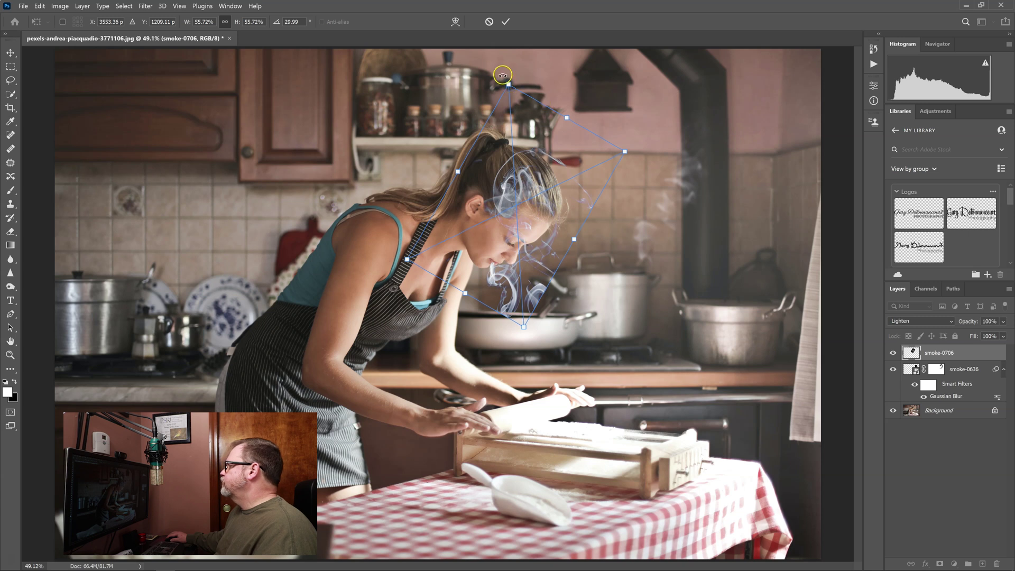
left_click_drag(502, 75, 541, 75)
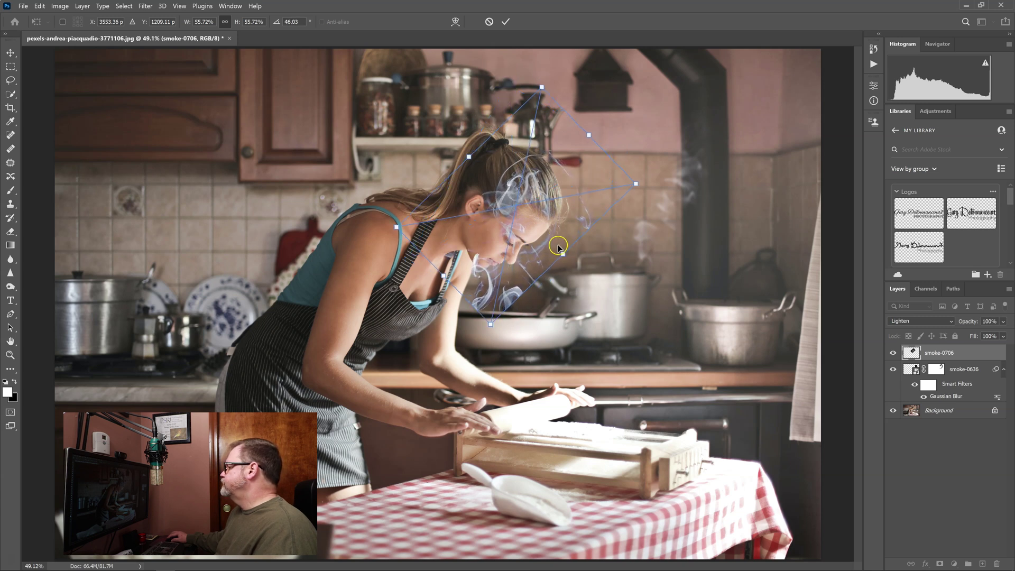
left_click_drag(558, 248, 591, 254)
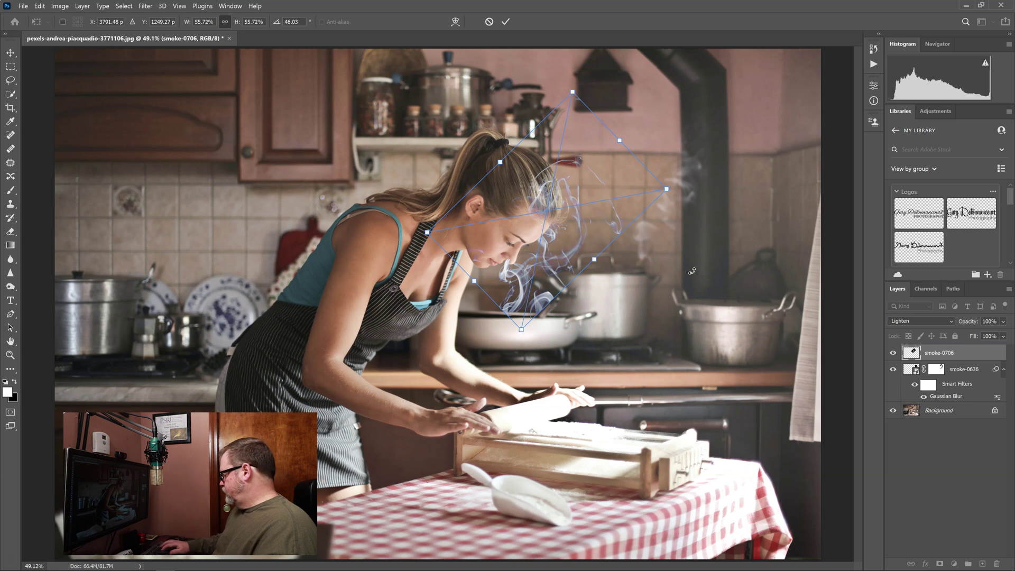
key("Return")
key("b")
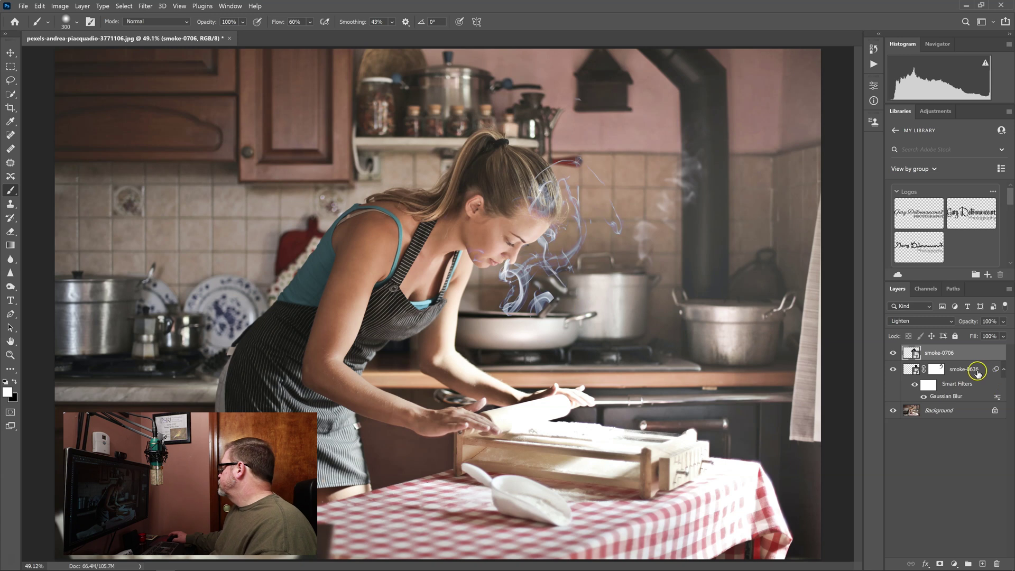
- Blur smoke-0706 with an 8.6-pixel Gaussian Blur smart filter, matching smoke-0636
left_click(146, 6)
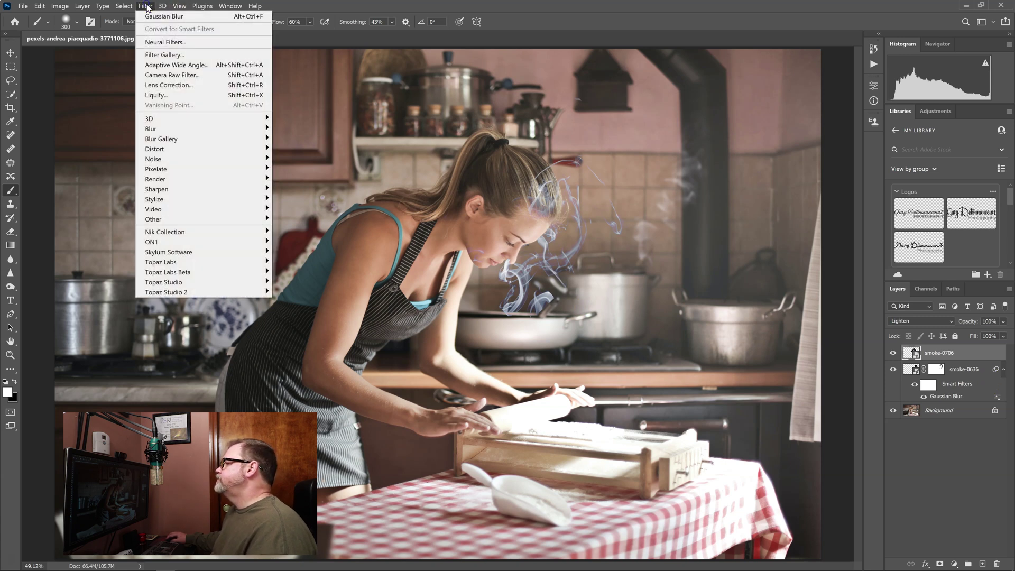
mouse_move(155, 132)
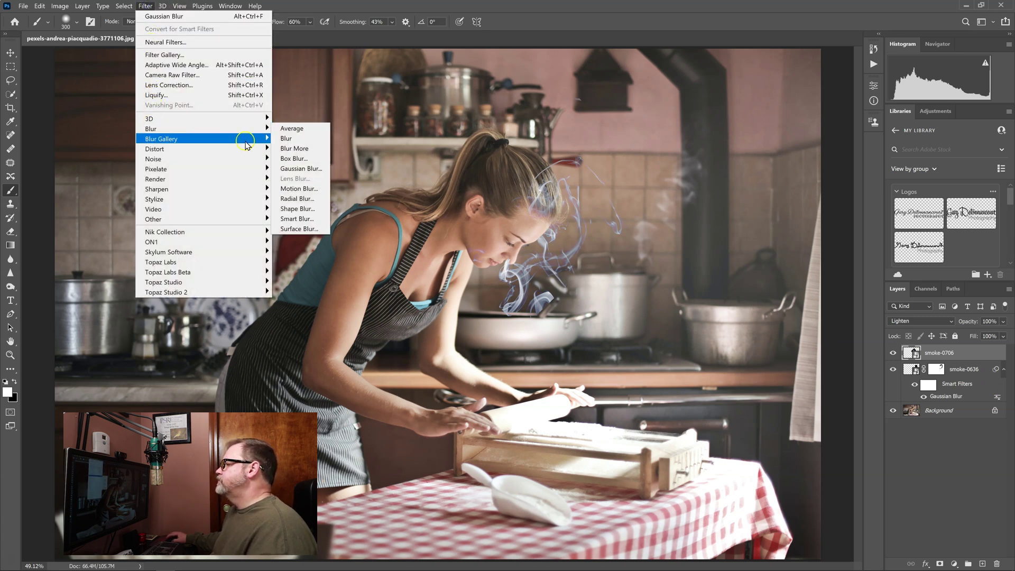
left_click(305, 168)
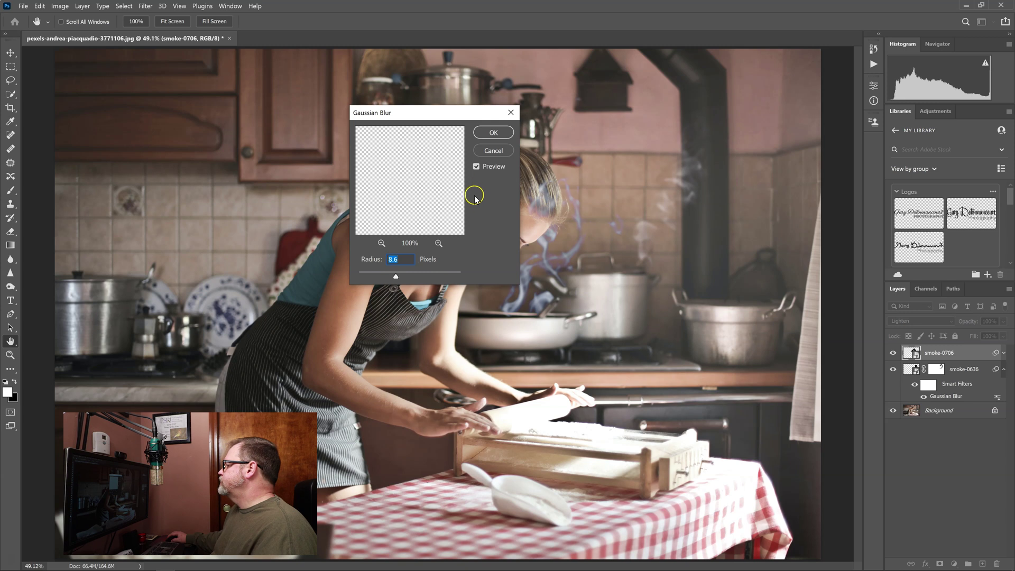
left_click(495, 131)
key("b")
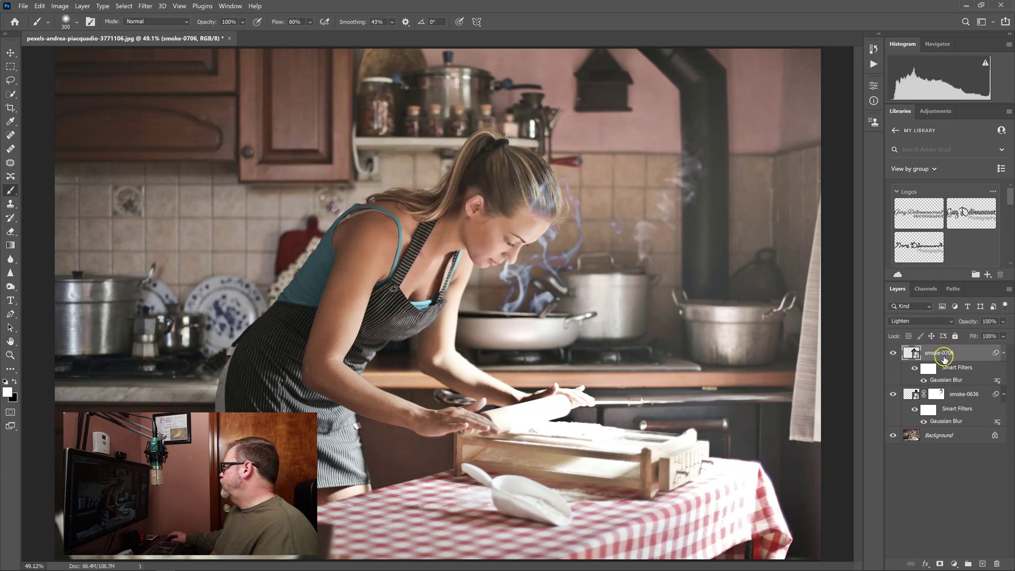
- Restore smoke-0706 to 100% opacity and add a layer mask to it
left_click(1003, 322)
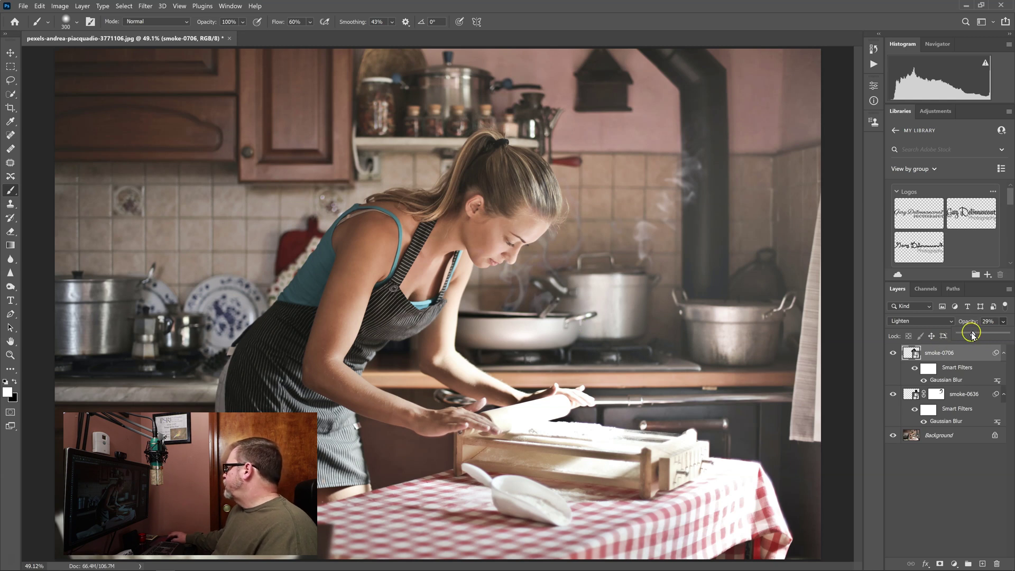
left_click_drag(973, 334, 1008, 334)
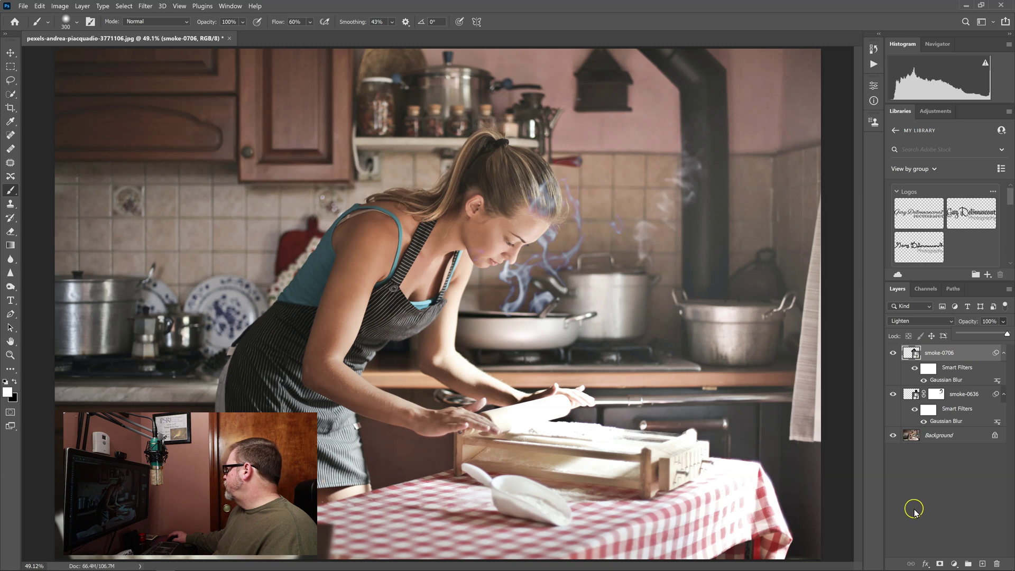
left_click(941, 564)
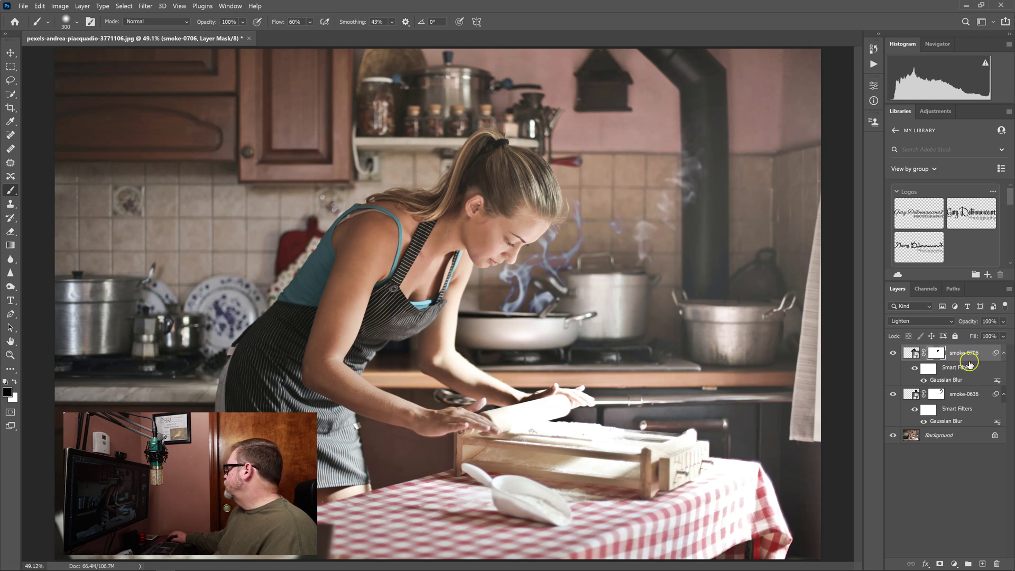
- Target the smoke-0706 image rather than its mask and fade the layer to 26% opacity
left_click(921, 359)
left_click(913, 355)
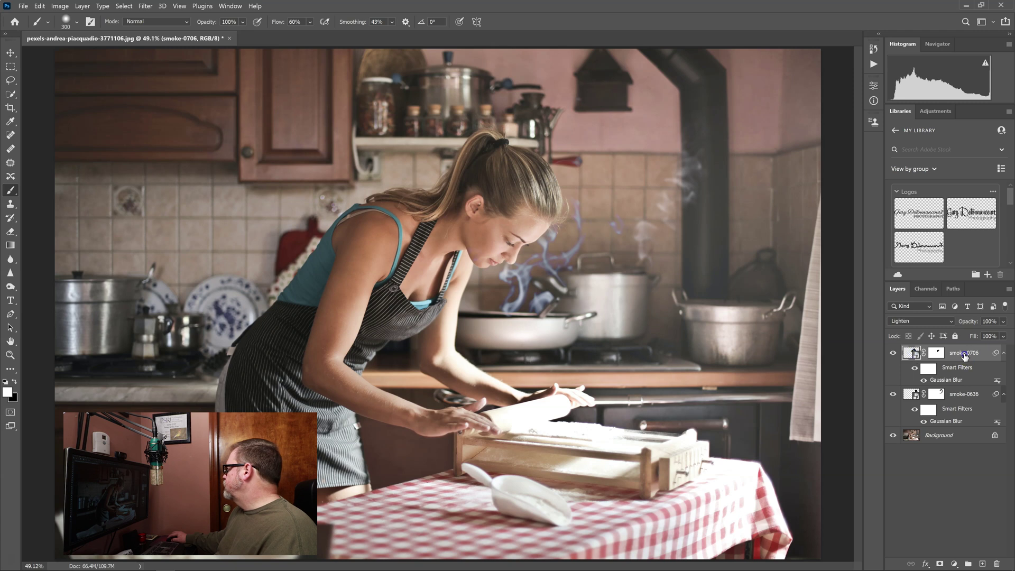
left_click(1004, 323)
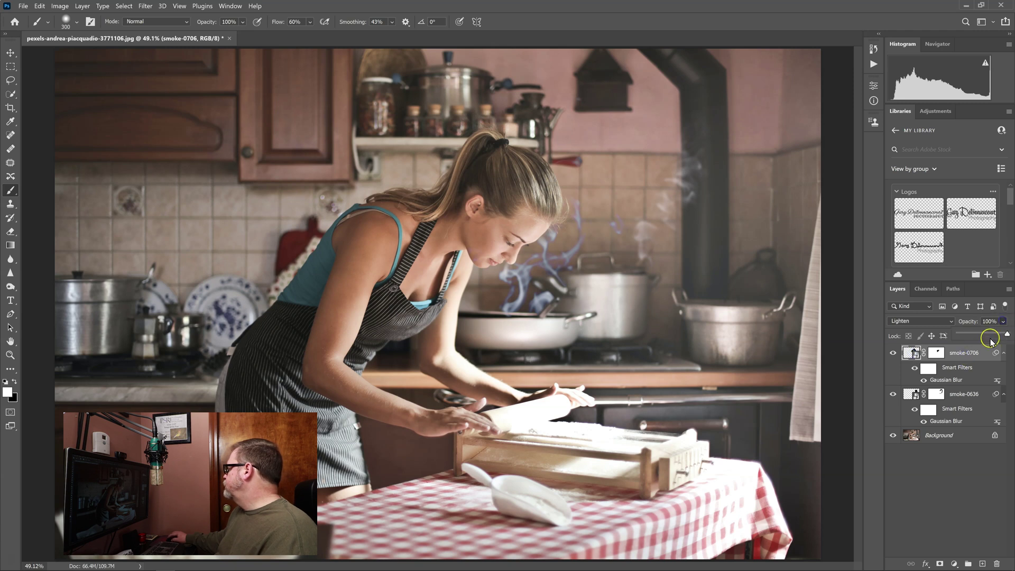
left_click_drag(981, 336, 975, 334)
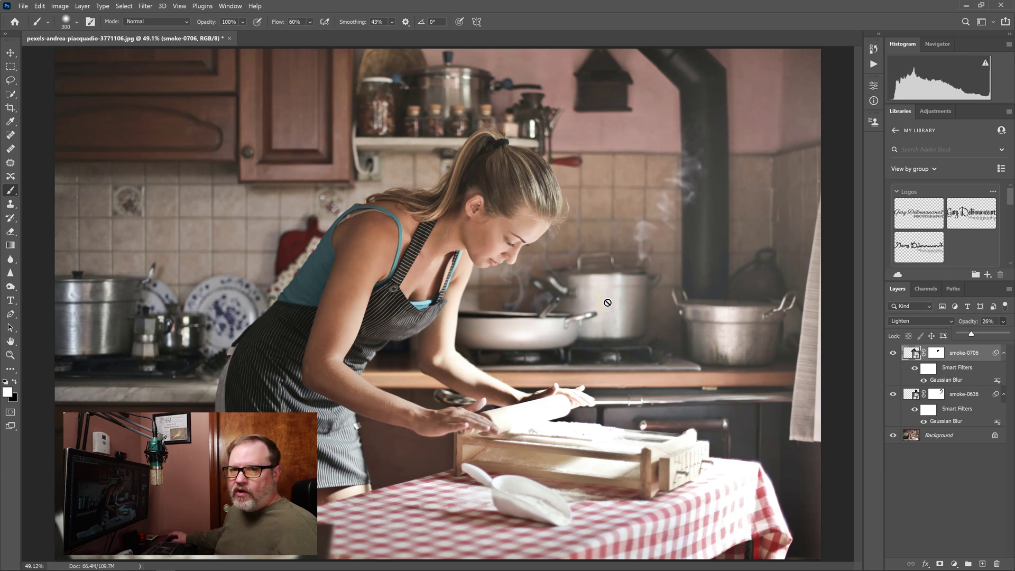
left_click(707, 297)
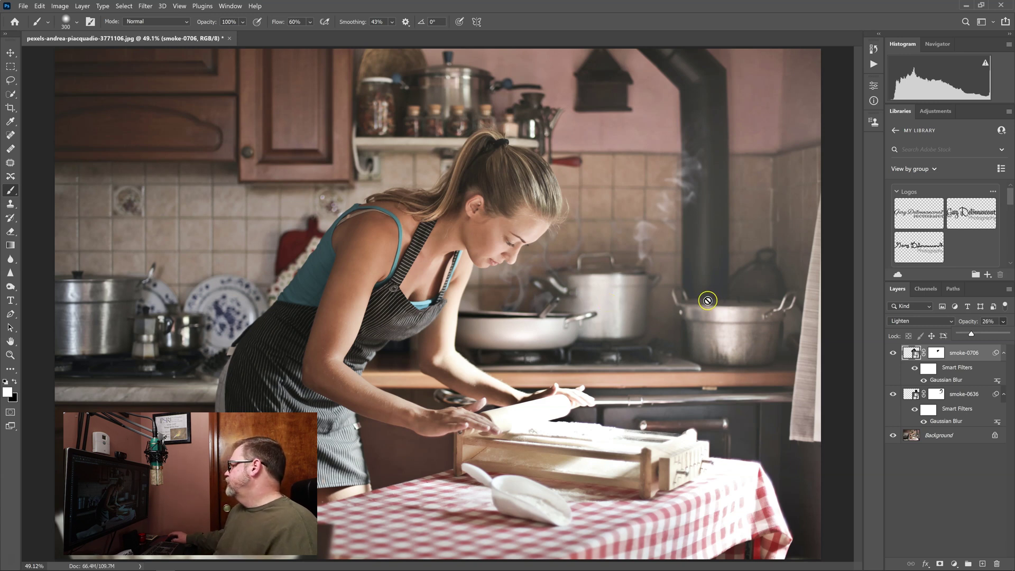
left_click(789, 290)
left_click_drag(789, 290, 736, 304)
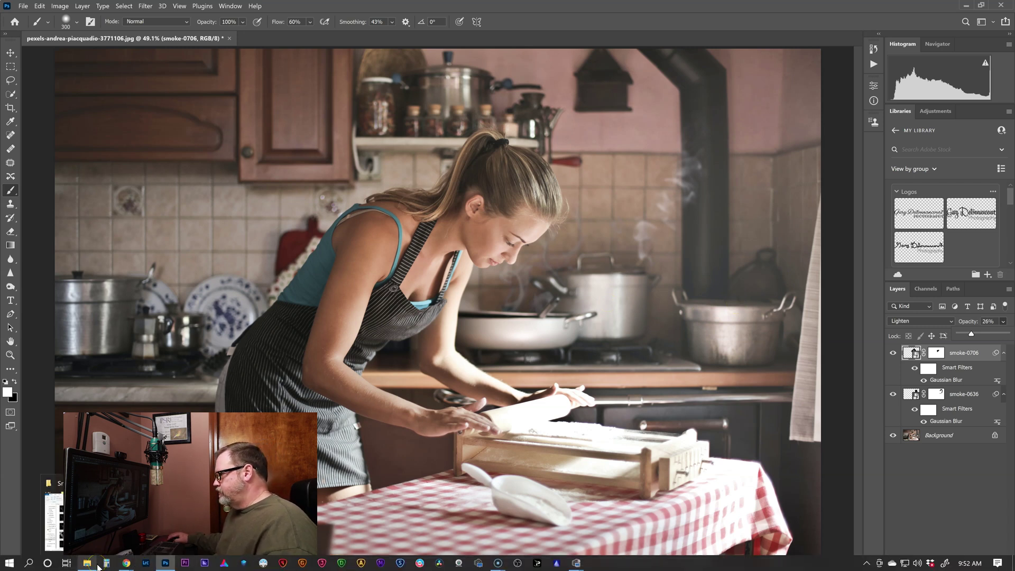
- Reopen the Smoke Overlays folder, browse smoke-0811, 0828 and 0836, and settle on smoke-0827
left_click(98, 565)
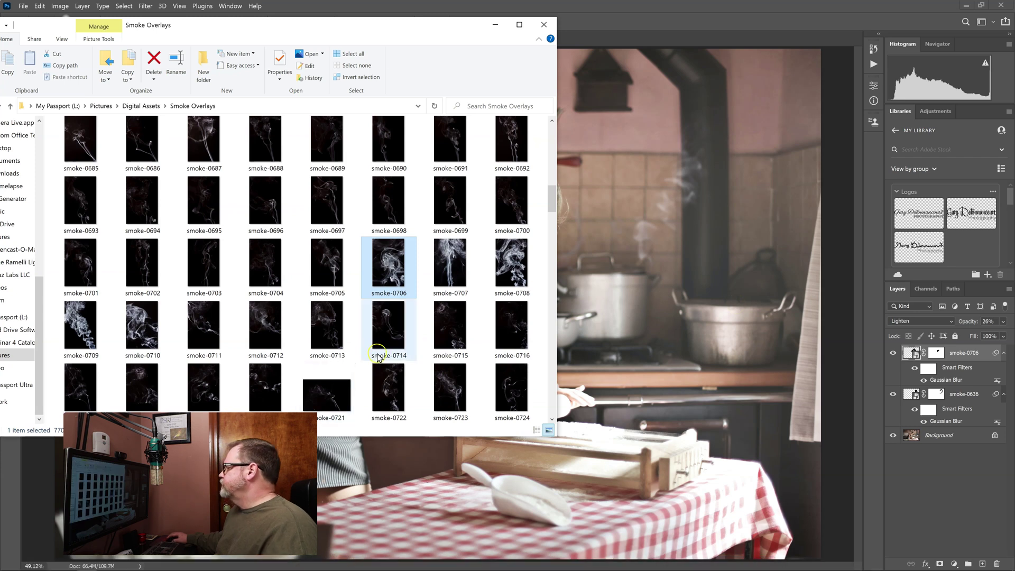
left_click(363, 335)
scroll(357, 335, "down", 5)
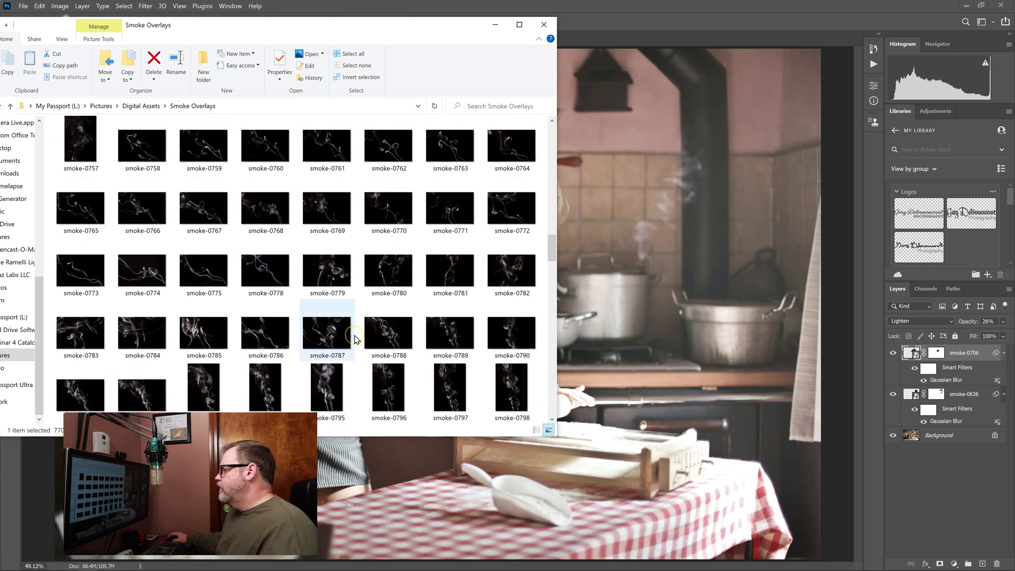
left_click(349, 338)
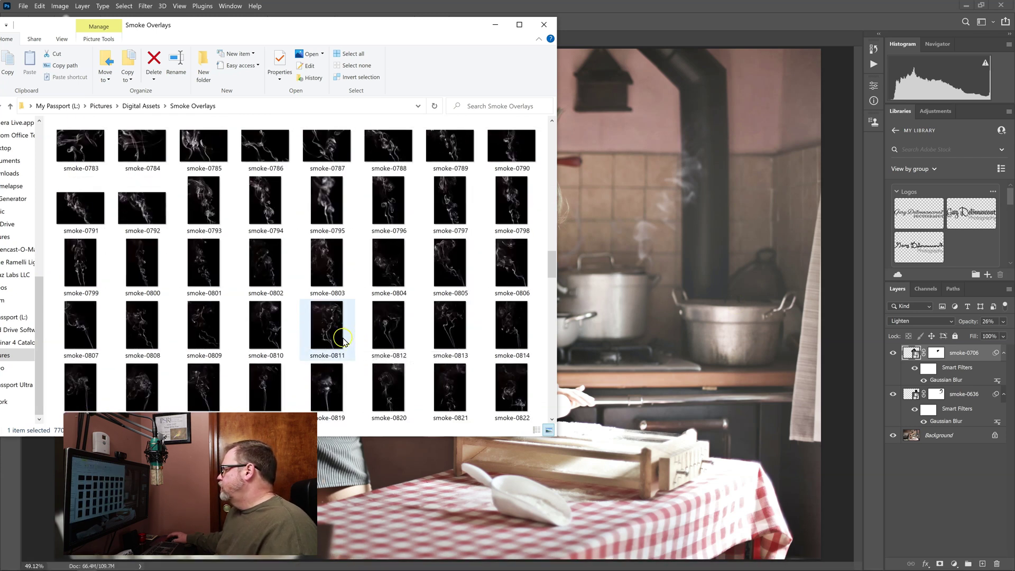
left_click(279, 338)
scroll(278, 338, "down", 3)
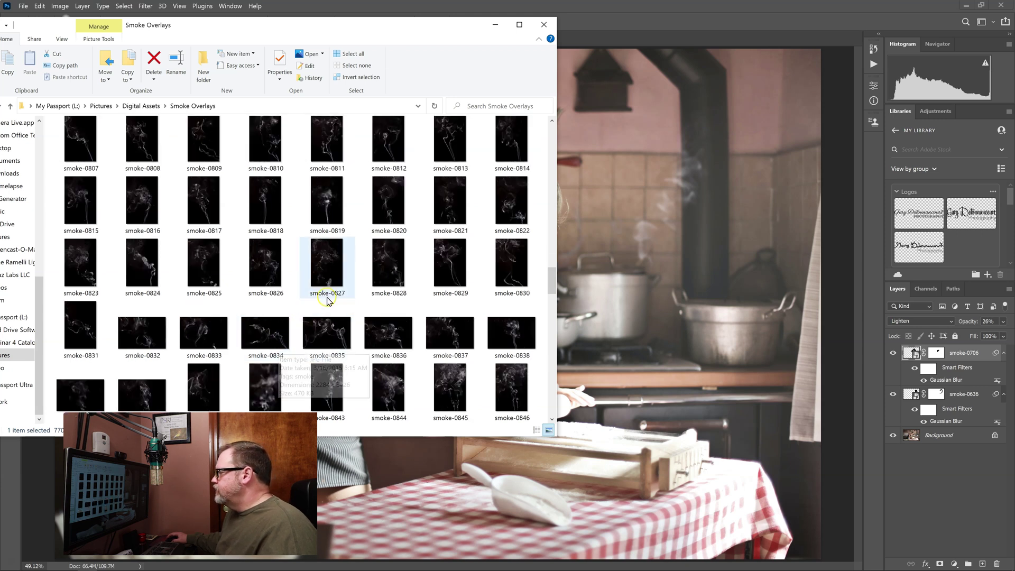
left_click(408, 296)
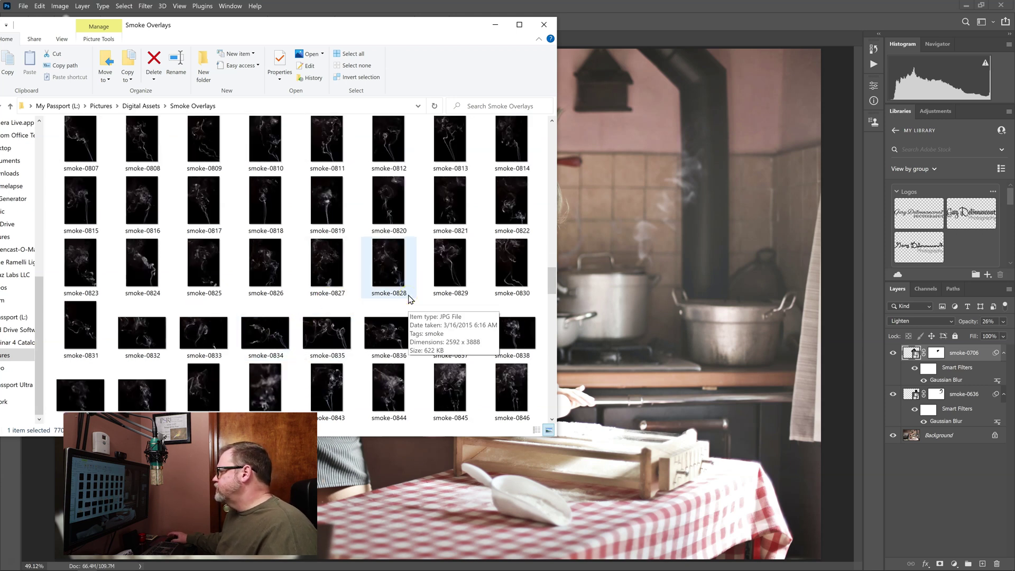
left_click(395, 332)
left_click(327, 278)
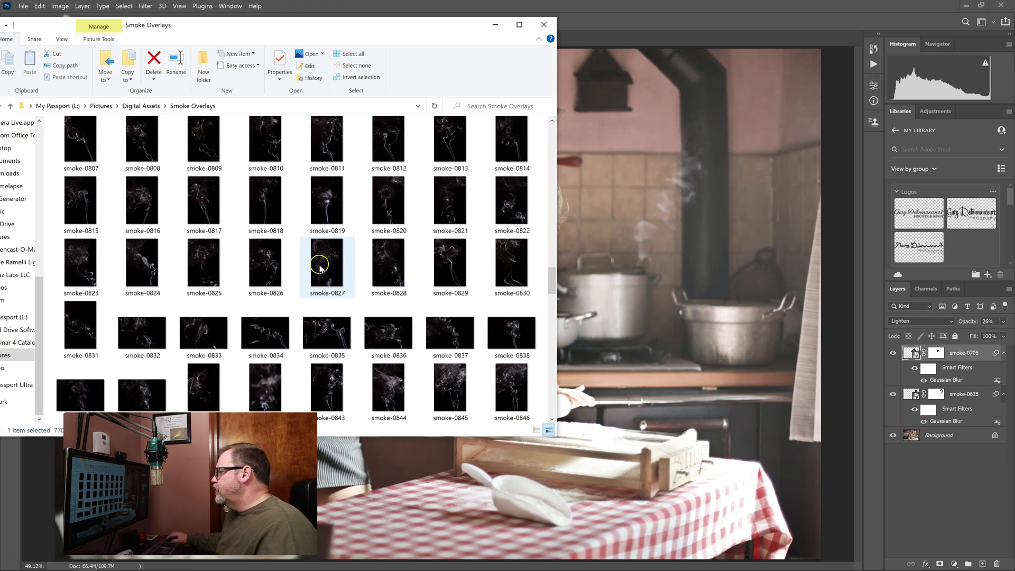
- Place smoke-0827 onto the kitchen photo, scaled to 48.52%, above the right-hand pot
left_click_drag(322, 263, 701, 324)
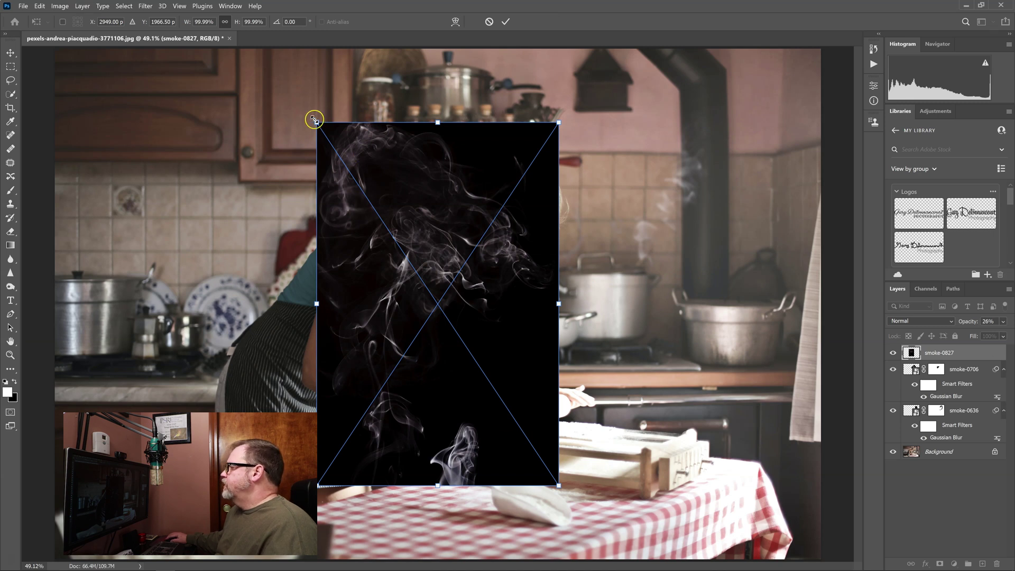
left_click_drag(317, 122, 442, 308)
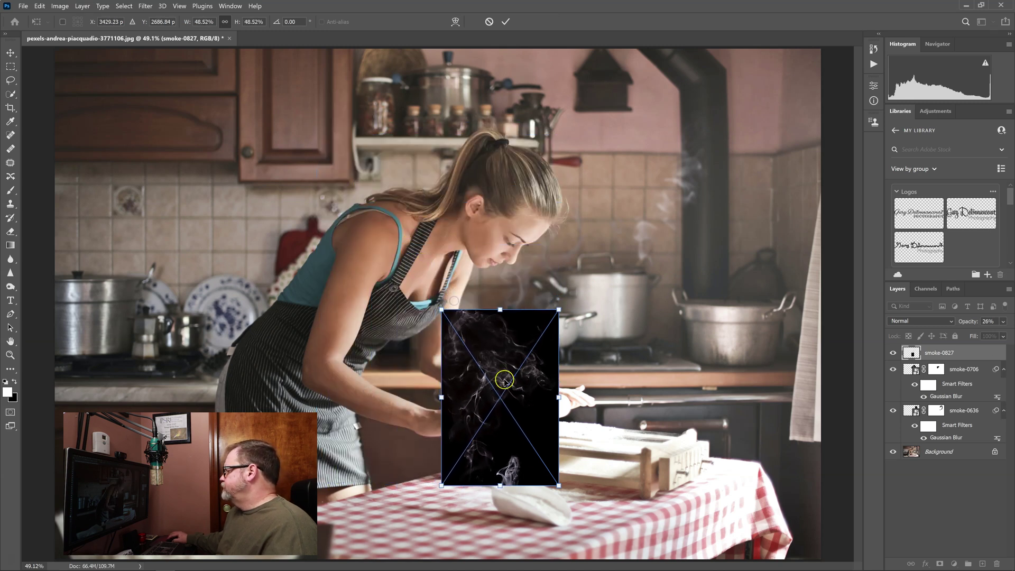
left_click_drag(505, 376, 746, 191)
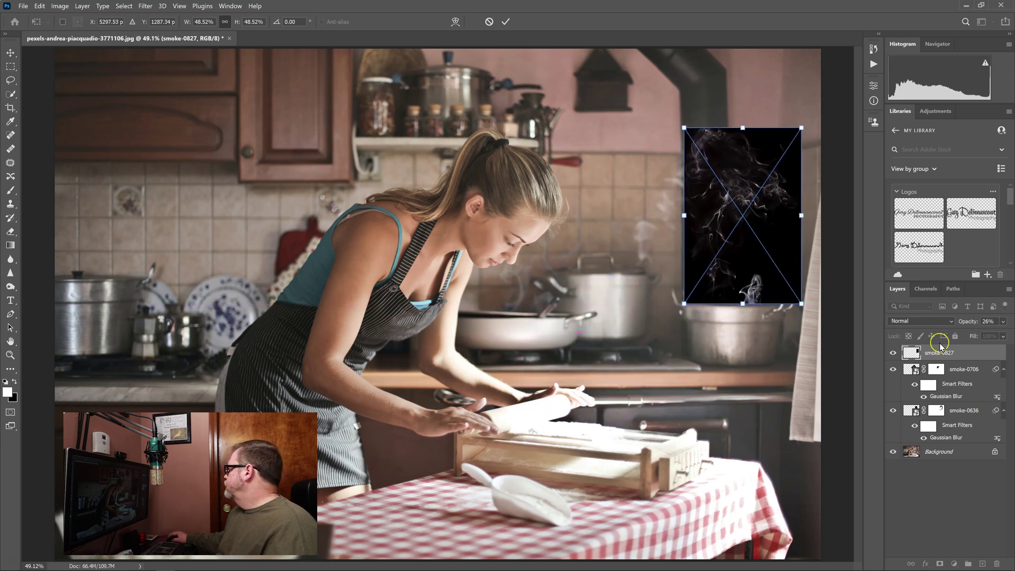
- Set smoke-0827 to Screen blending, nudge it over the pot, and commit the transform
left_click(941, 319)
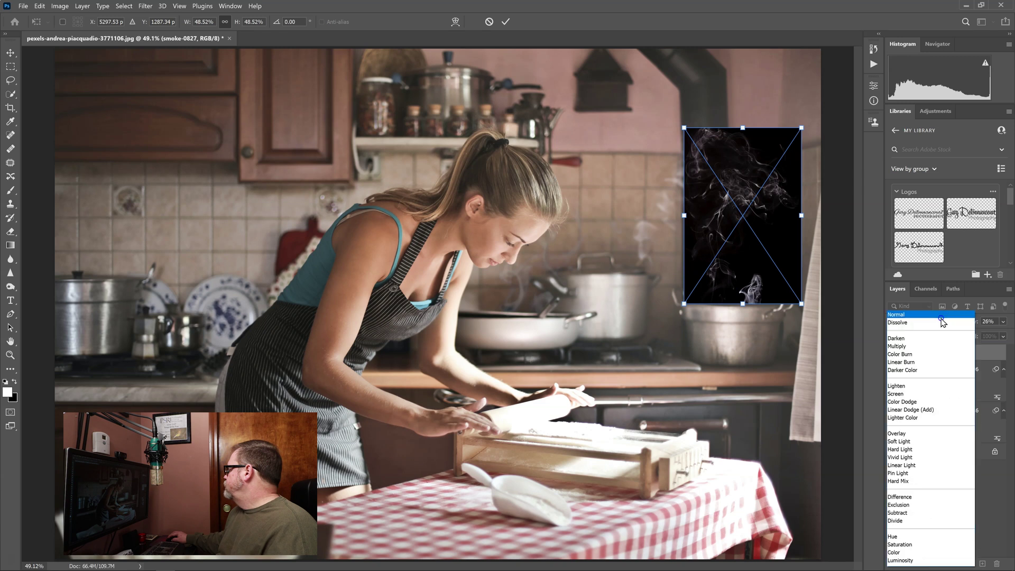
left_click(923, 394)
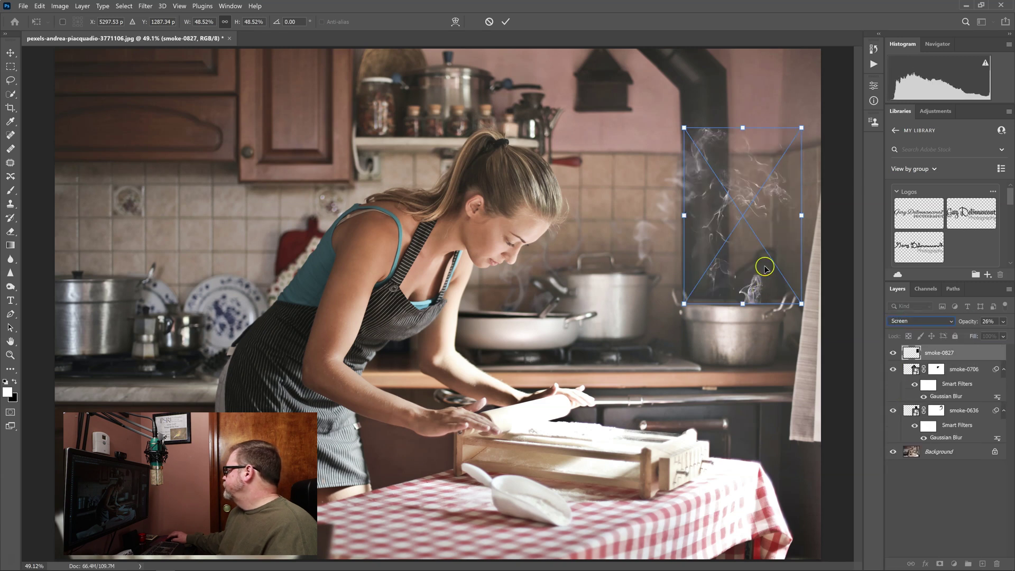
mouse_move(764, 264)
left_mouse_down()
mouse_move(751, 271)
mouse_move(782, 270)
mouse_move(763, 272)
left_mouse_up()
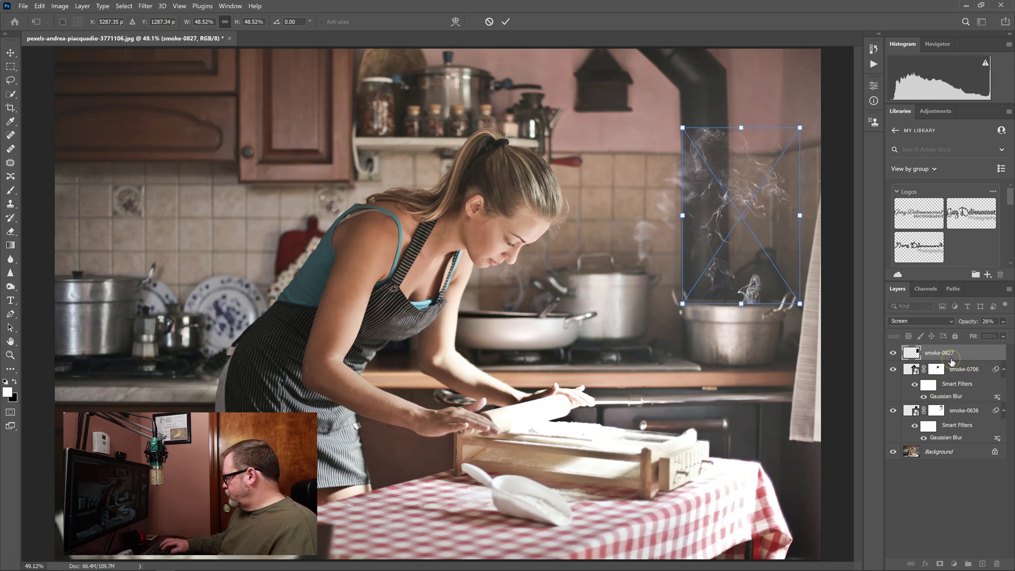
key("Return")
key("b")
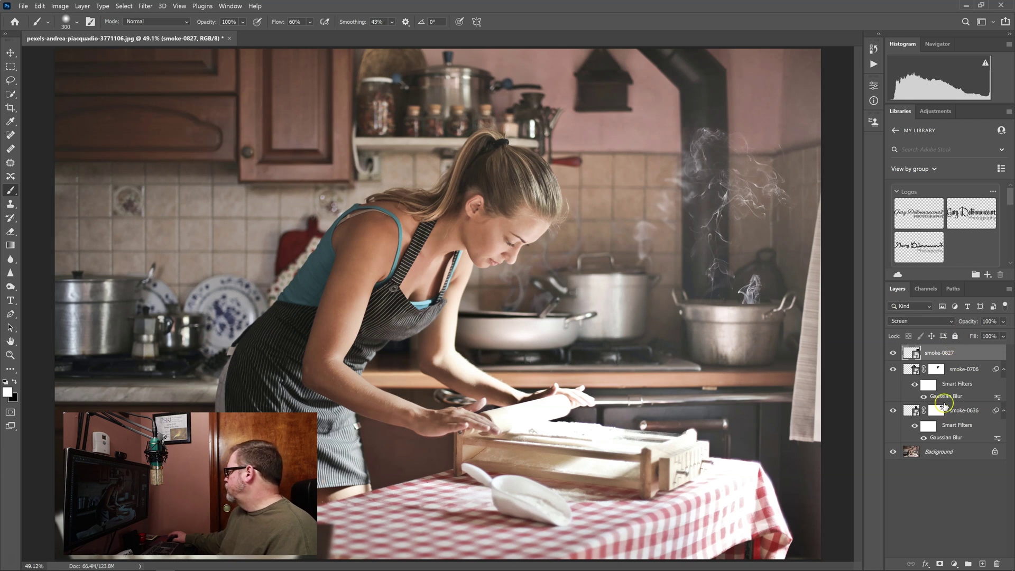
- Add a layer mask to smoke-0827 and paint out the wisps above the pot and chimney
left_click(940, 564)
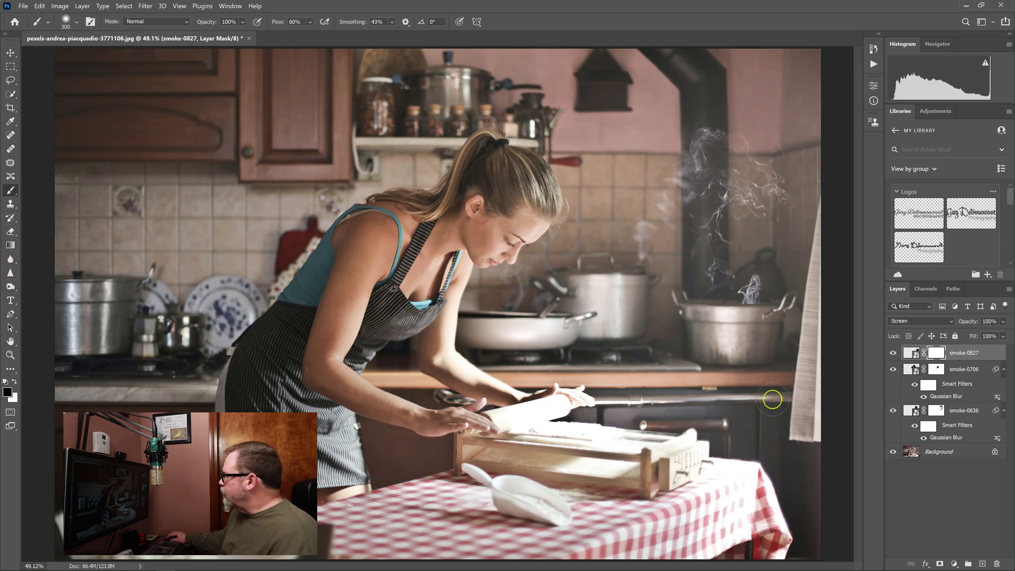
mouse_move(747, 297)
left_mouse_down()
mouse_move(769, 272)
mouse_move(732, 312)
left_mouse_up()
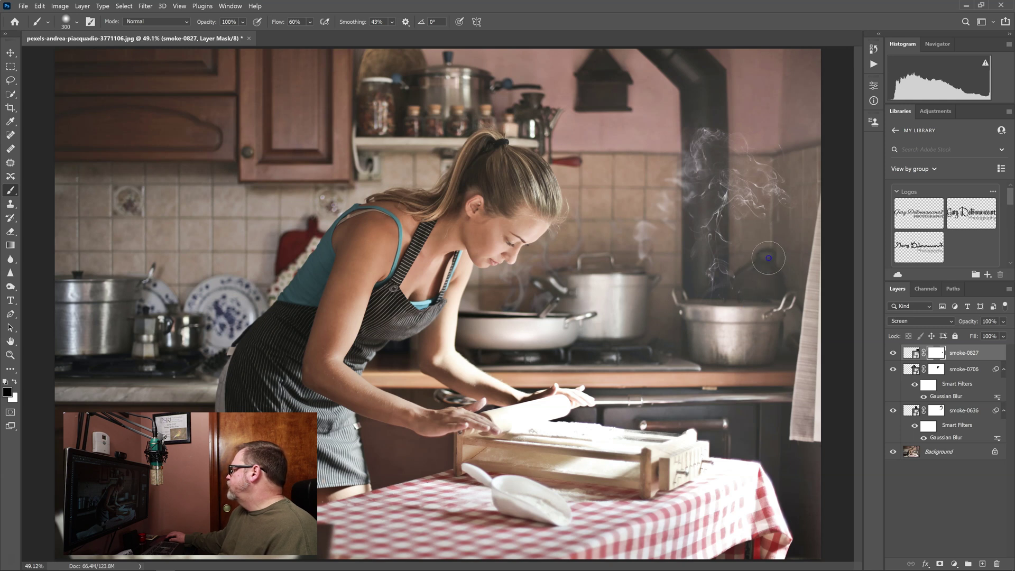
mouse_move(769, 258)
left_mouse_down()
mouse_move(743, 294)
mouse_move(756, 269)
mouse_move(753, 288)
left_mouse_up()
mouse_move(803, 143)
left_mouse_down()
mouse_move(791, 166)
mouse_move(768, 113)
mouse_move(729, 105)
mouse_move(690, 113)
mouse_move(682, 226)
mouse_move(671, 156)
left_mouse_up()
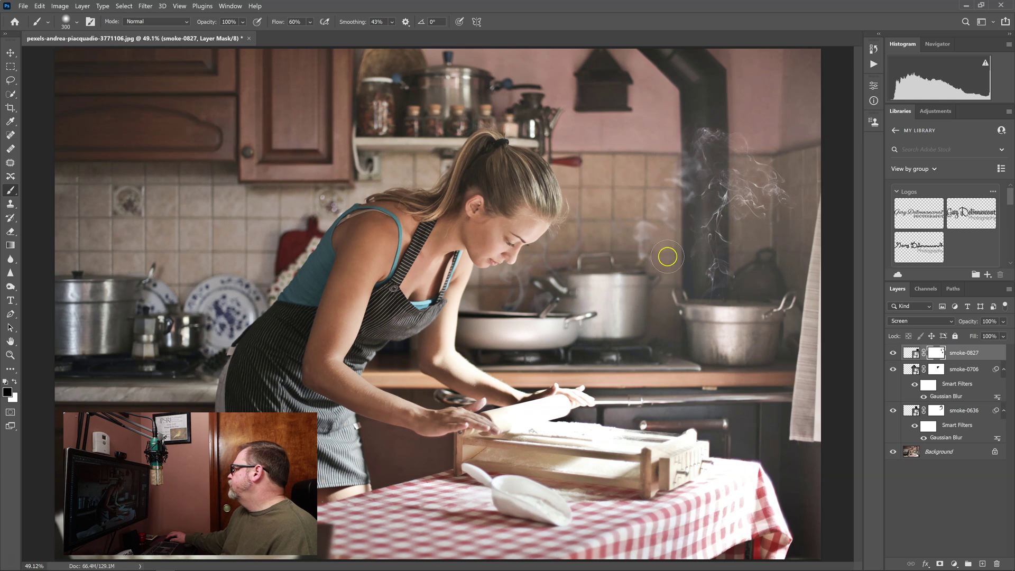
left_click(649, 179)
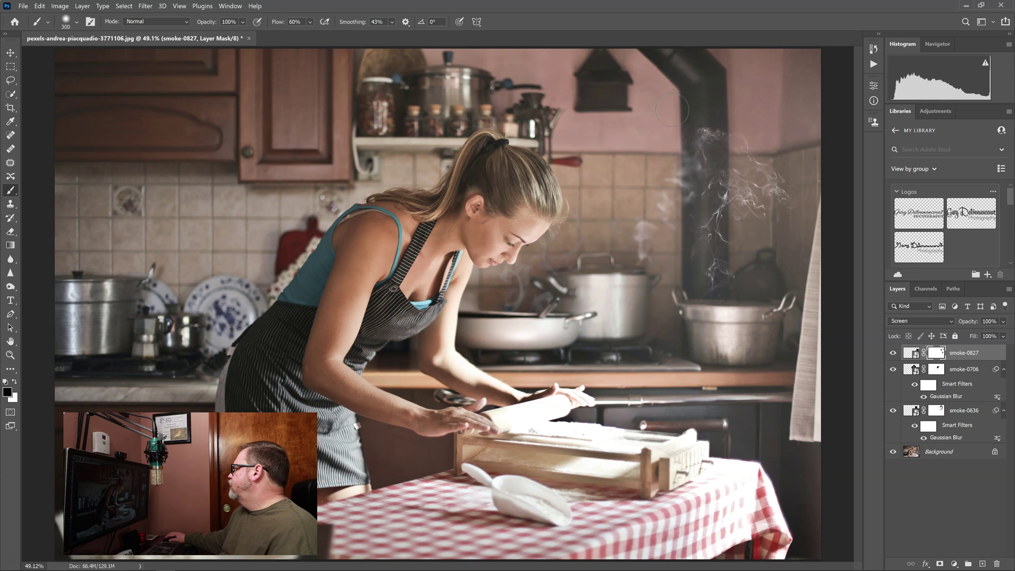
left_click(697, 395)
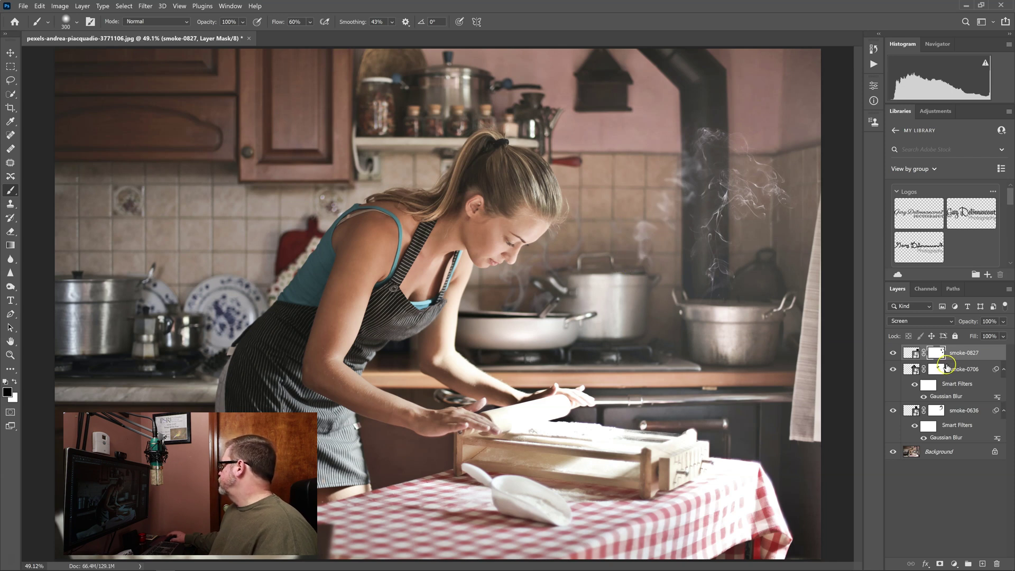
- Open Gaussian Blur on the smoke-0827 mask, close it, then target the layer's image thumbnail
left_click(146, 8)
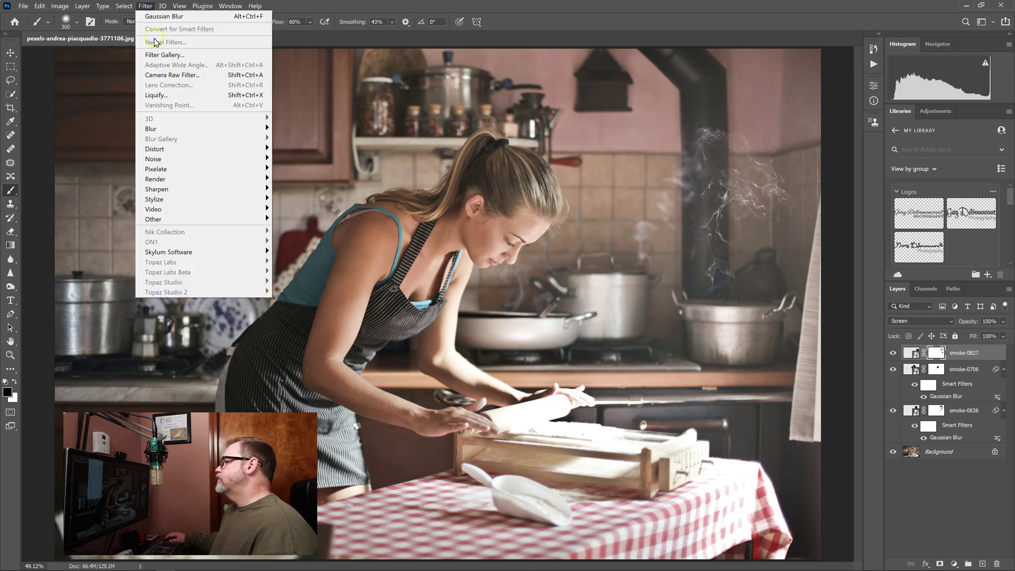
mouse_move(223, 130)
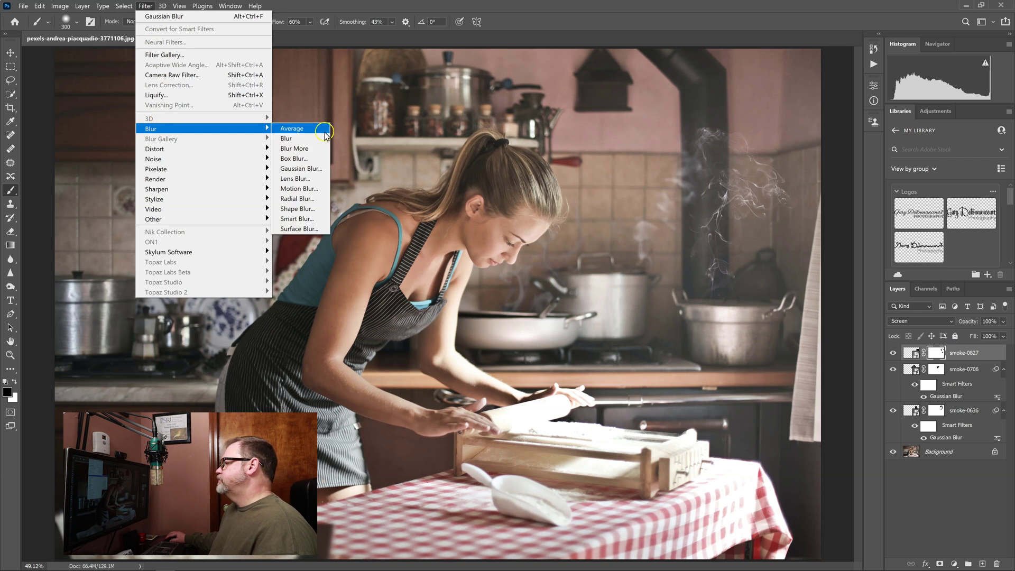
left_click(300, 168)
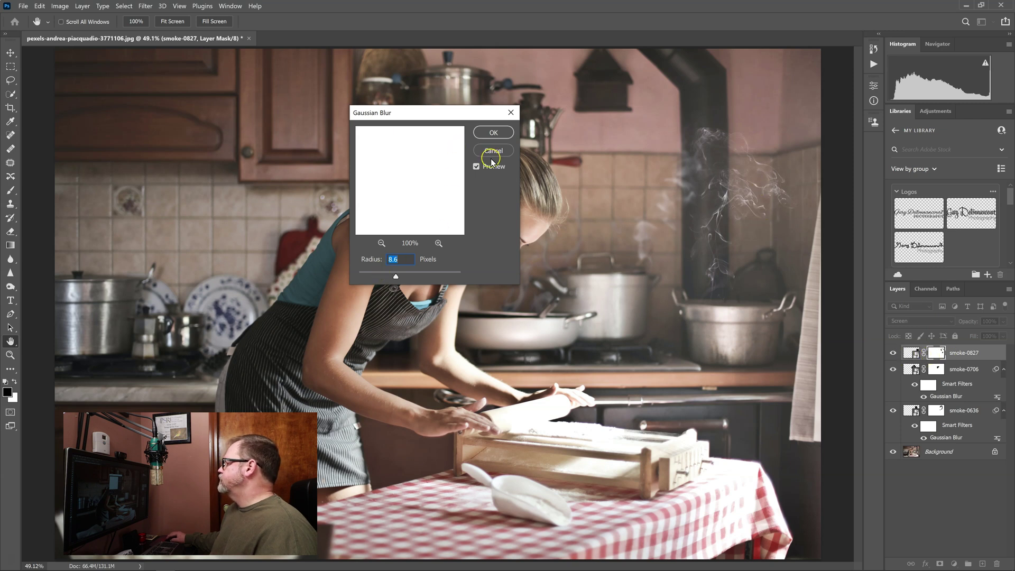
left_click(494, 133)
key("b")
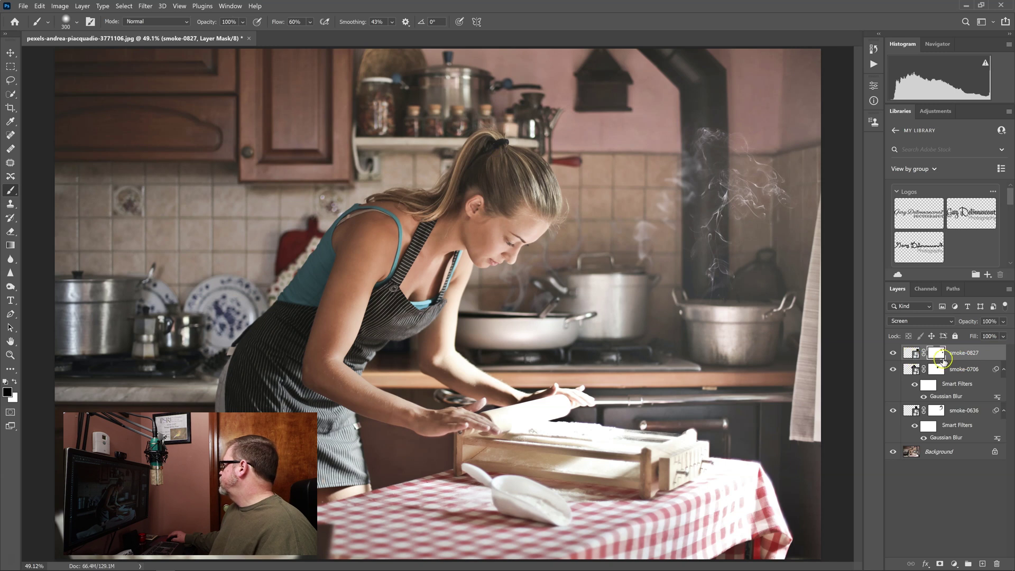
left_click(908, 358)
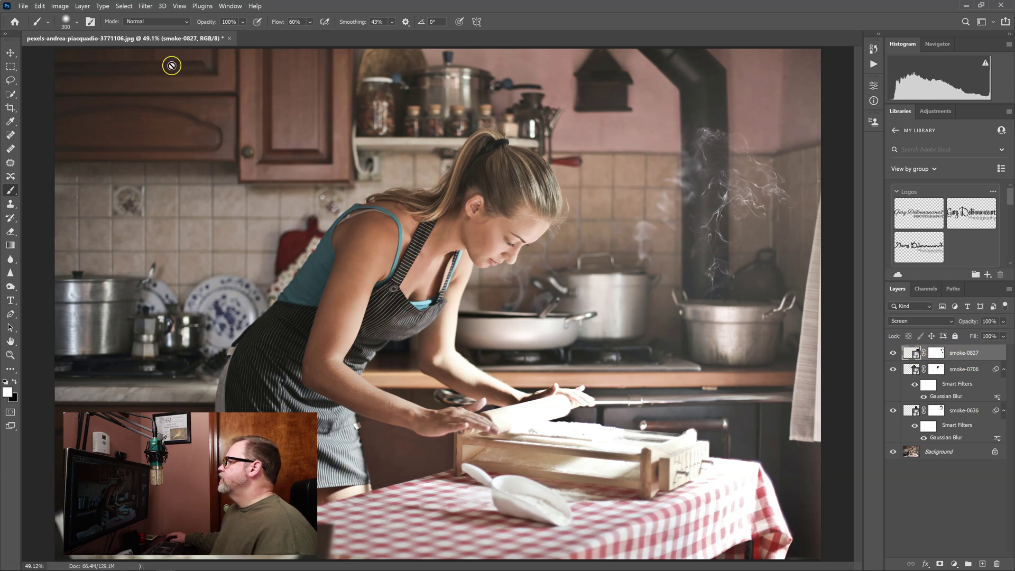
- Apply a 7.0-pixel Gaussian Blur smart filter to the smoke-0827 image
left_click(146, 8)
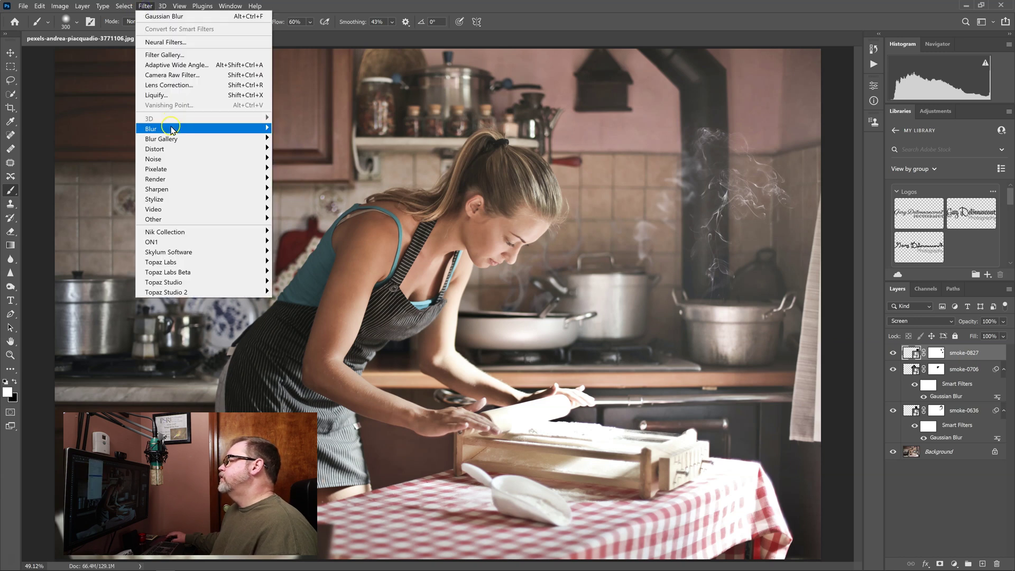
mouse_move(175, 129)
left_click(285, 169)
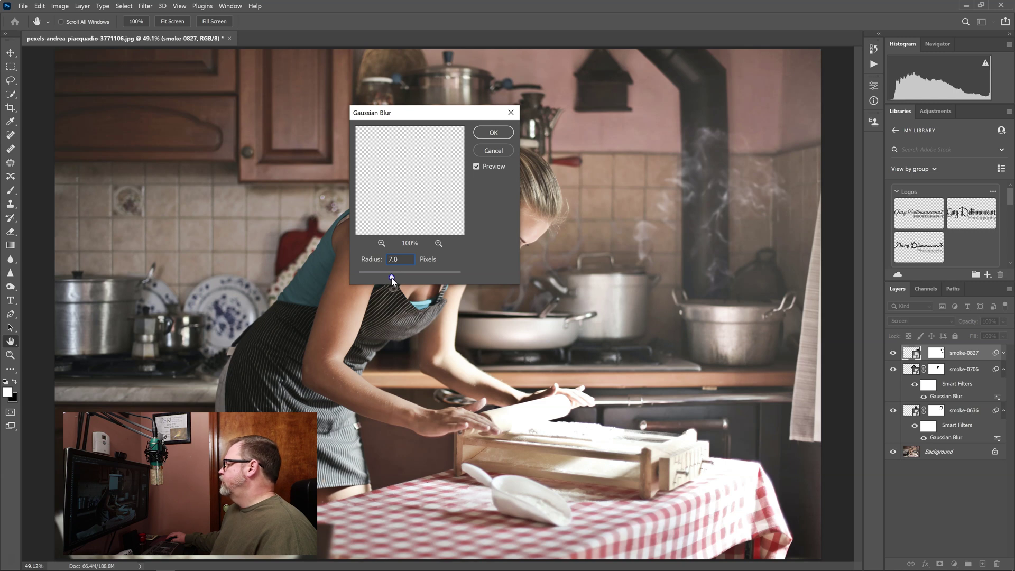
left_click_drag(392, 278, 392, 278)
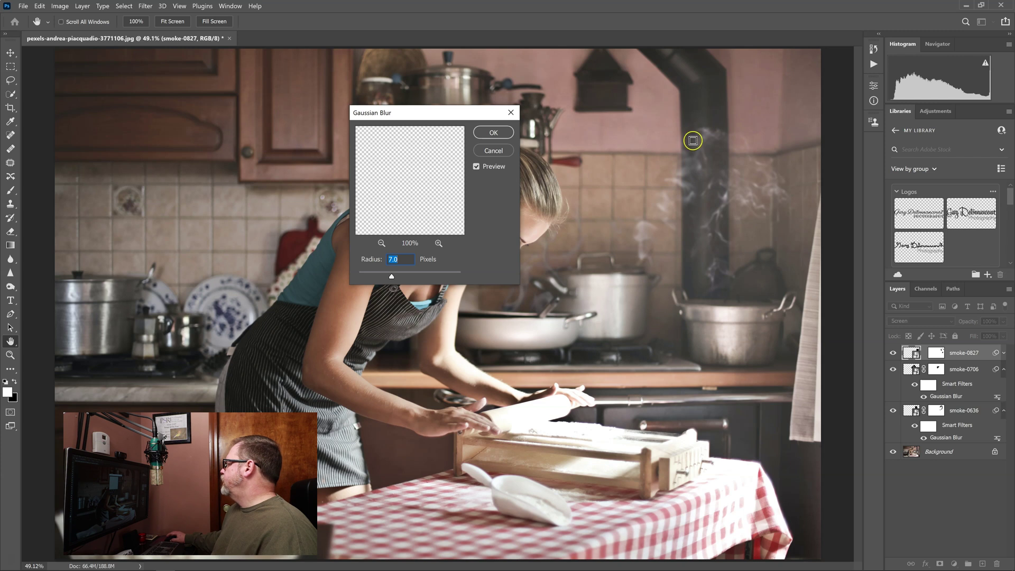
left_click(490, 132)
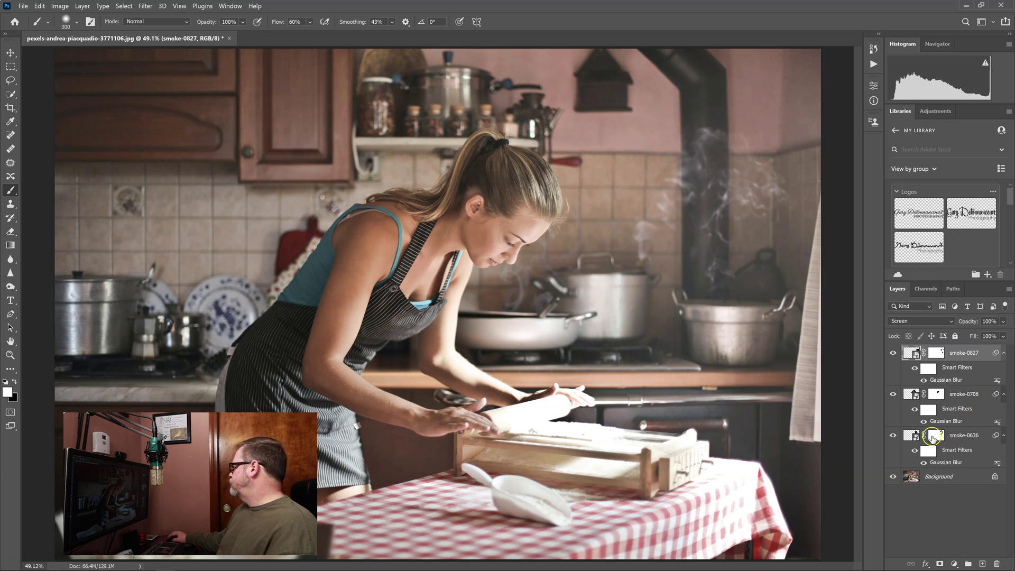
- Free-transform smoke-0636, tilting it to -13.25° and shifting it up and left, then commit
left_click(955, 439)
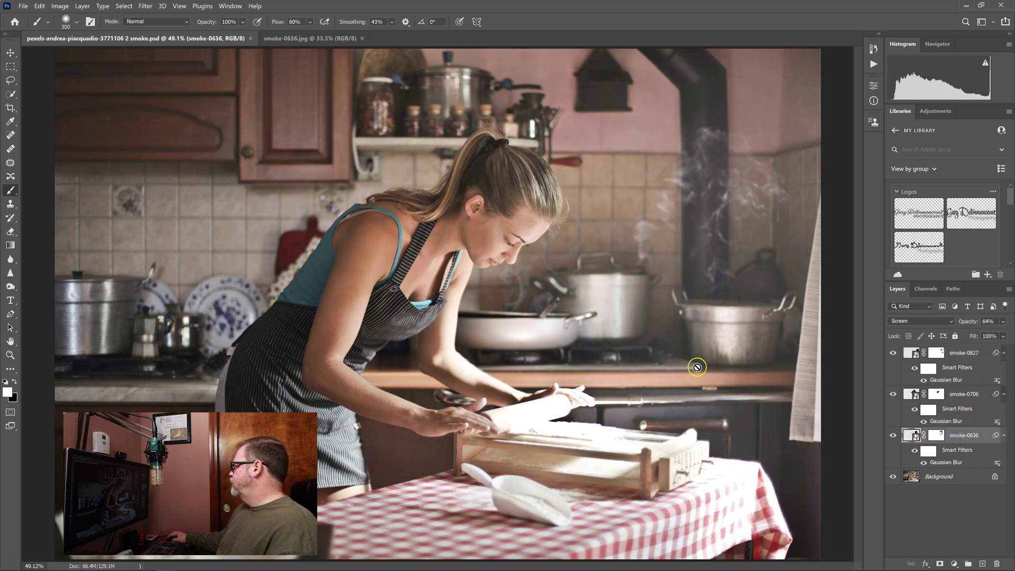
key("ctrl+t")
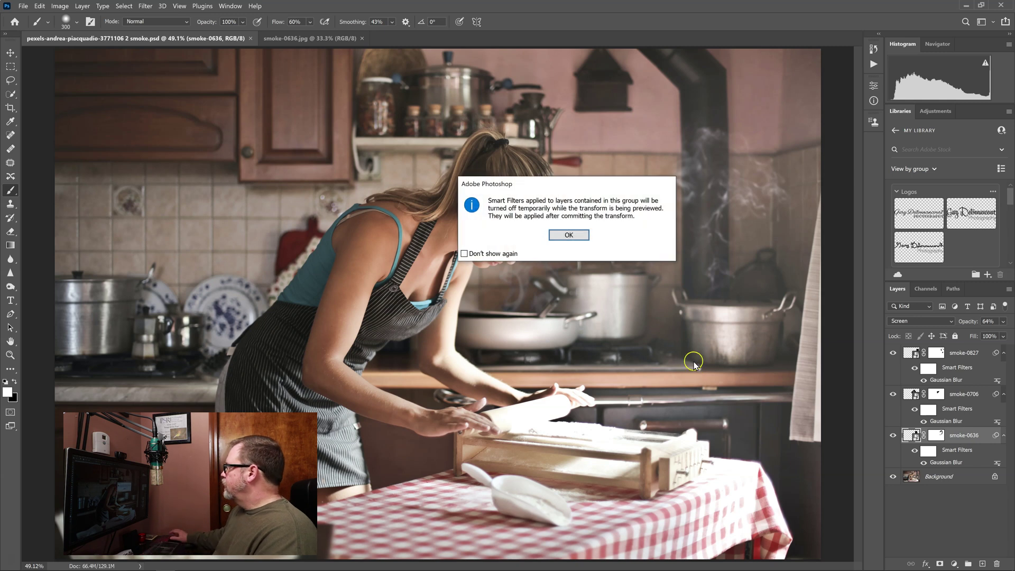
left_click(573, 236)
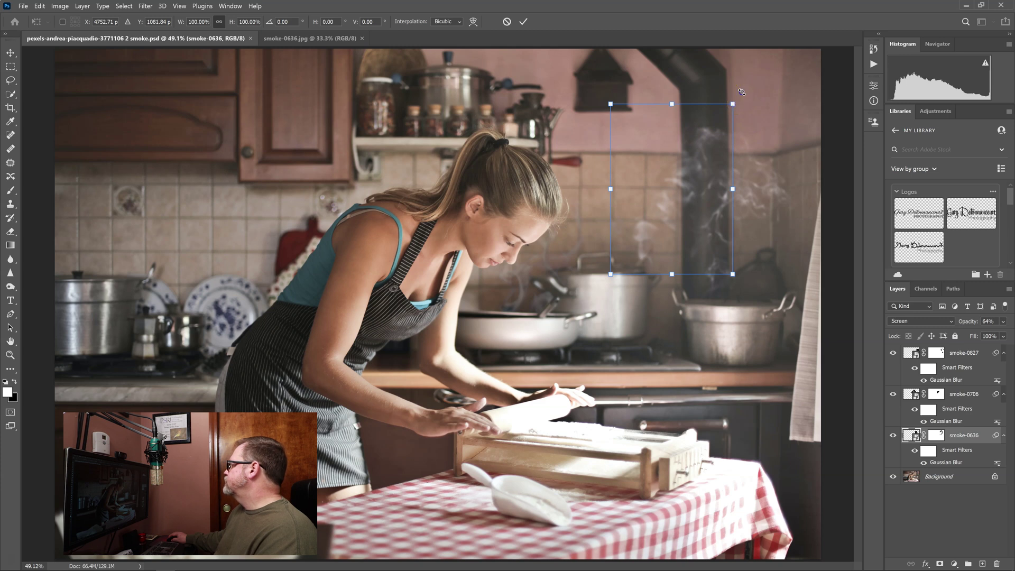
left_click_drag(742, 92, 732, 71)
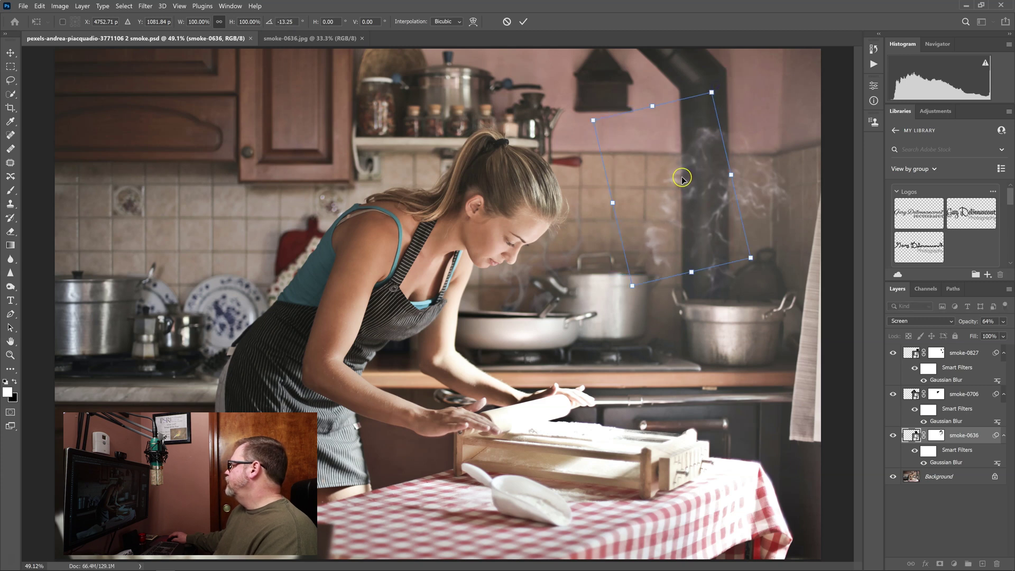
left_click_drag(682, 179, 654, 172)
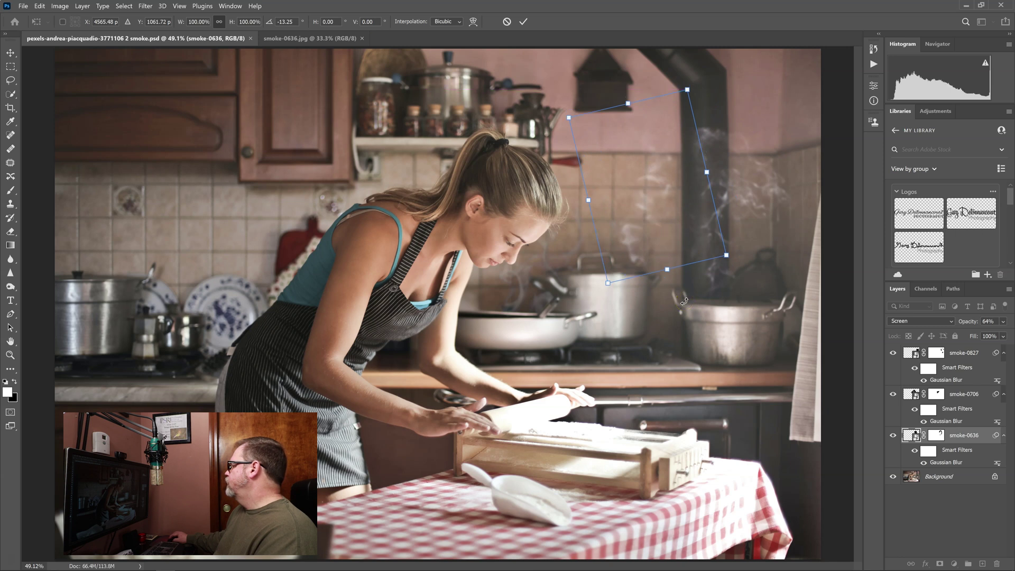
key("Return")
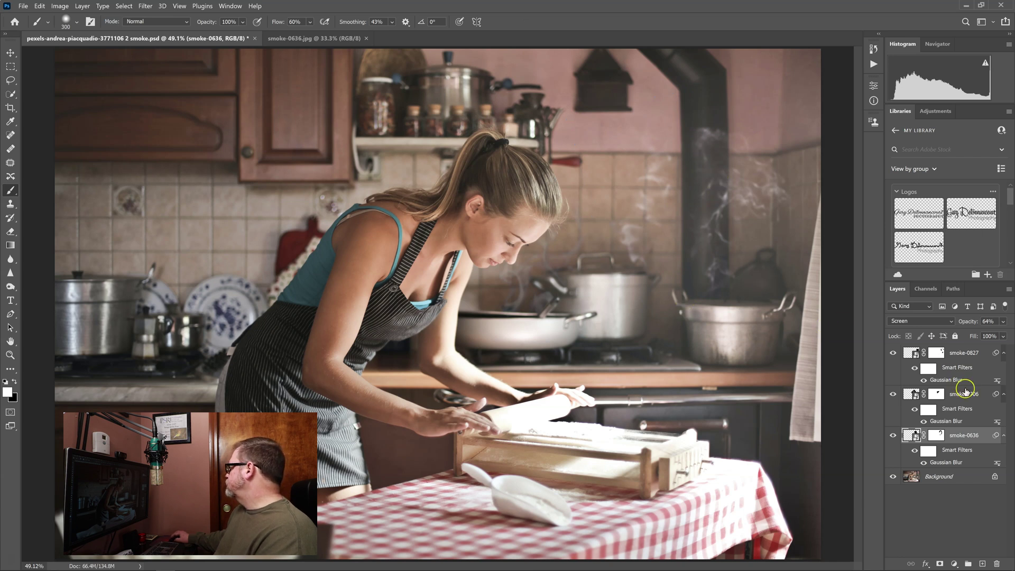
- Paint white on the smoke-0827 mask to reveal wisps down the stove pipe
left_click(935, 353)
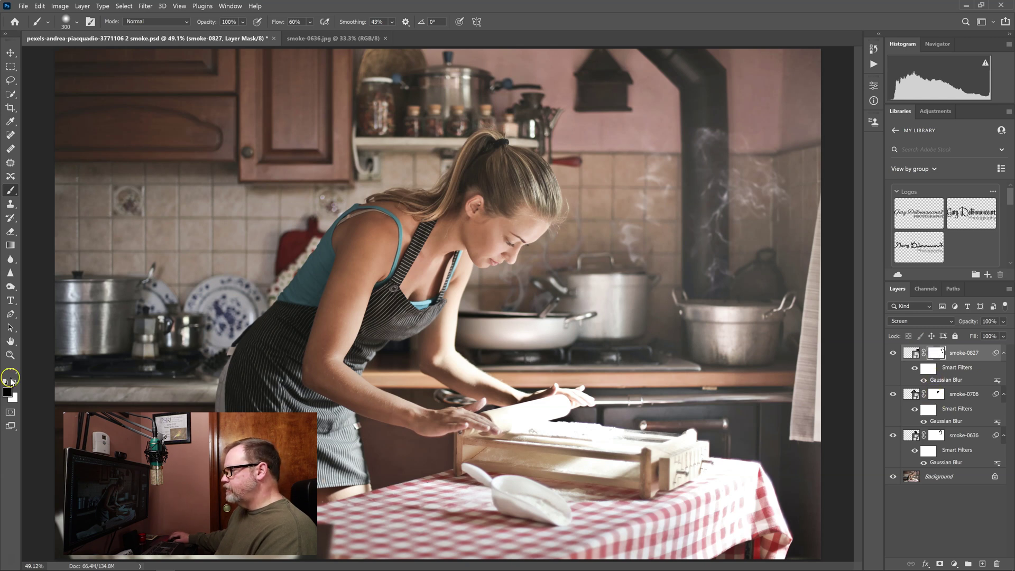
left_click(14, 382)
mouse_move(709, 157)
left_mouse_down()
mouse_move(699, 183)
mouse_move(694, 155)
mouse_move(693, 182)
mouse_move(706, 202)
mouse_move(698, 237)
mouse_move(699, 147)
mouse_move(699, 254)
left_mouse_up()
mouse_move(589, 356)
left_mouse_down()
mouse_move(585, 304)
mouse_move(568, 334)
left_mouse_up()
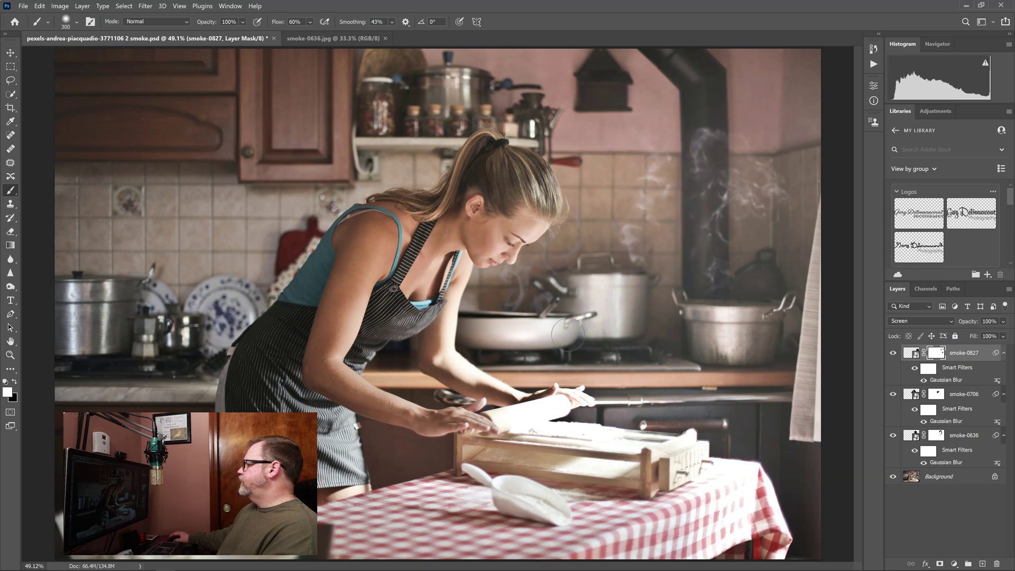
- Drag smoke-0842 from the Smoke Overlays folder into the kitchen photo as a new layer
left_click(828, 377)
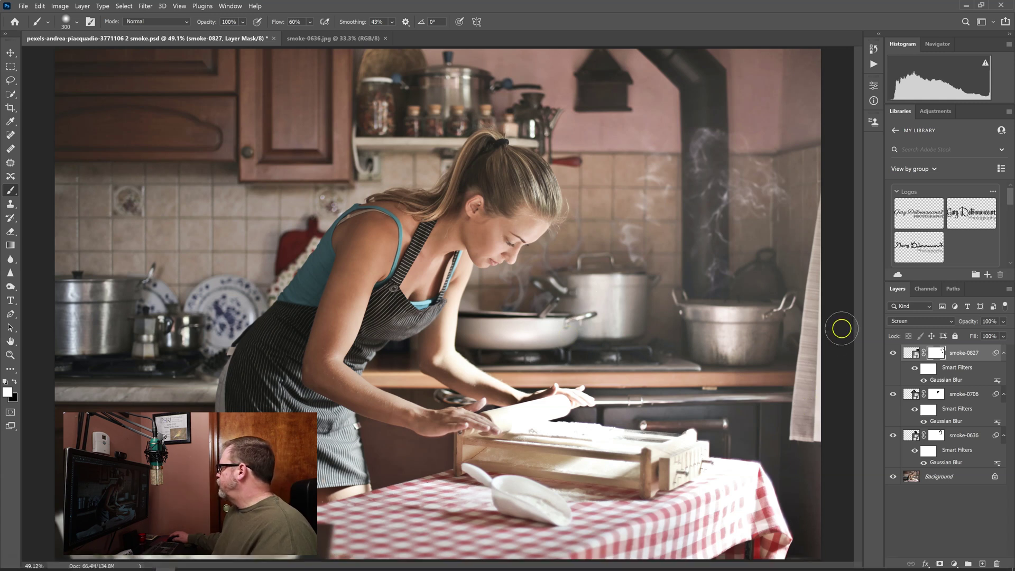
left_click(595, 448)
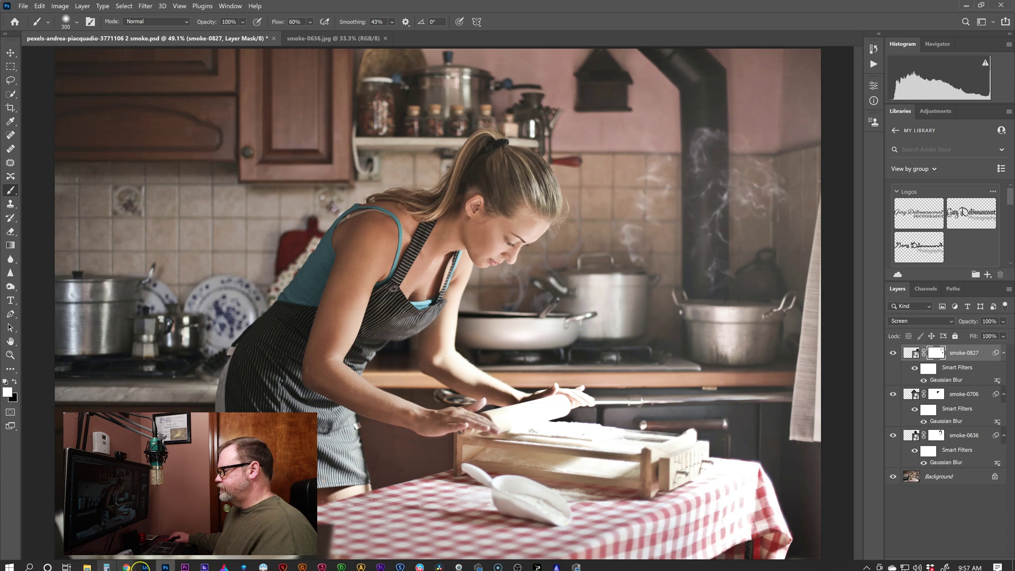
left_click(87, 563)
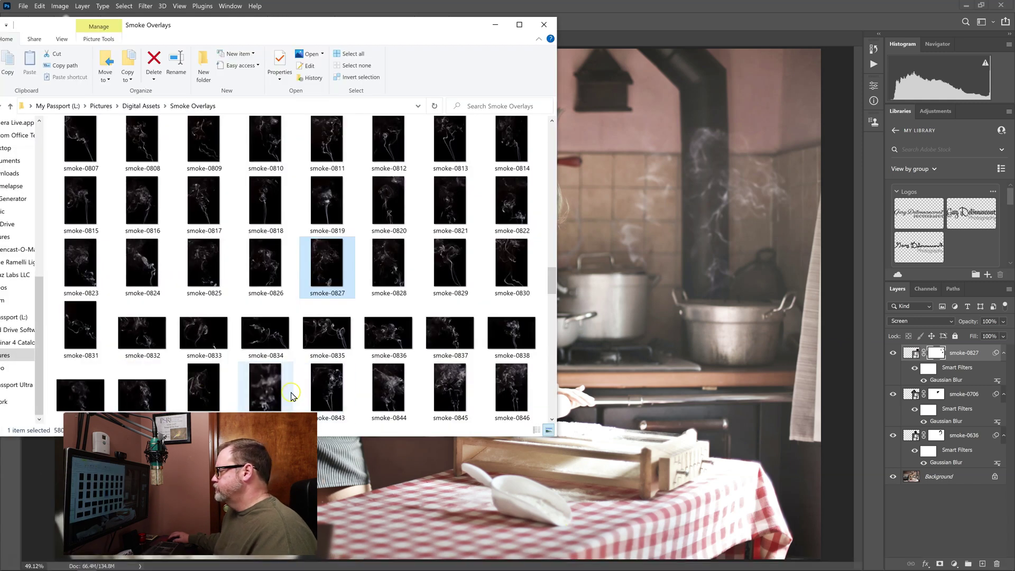
left_click(259, 401)
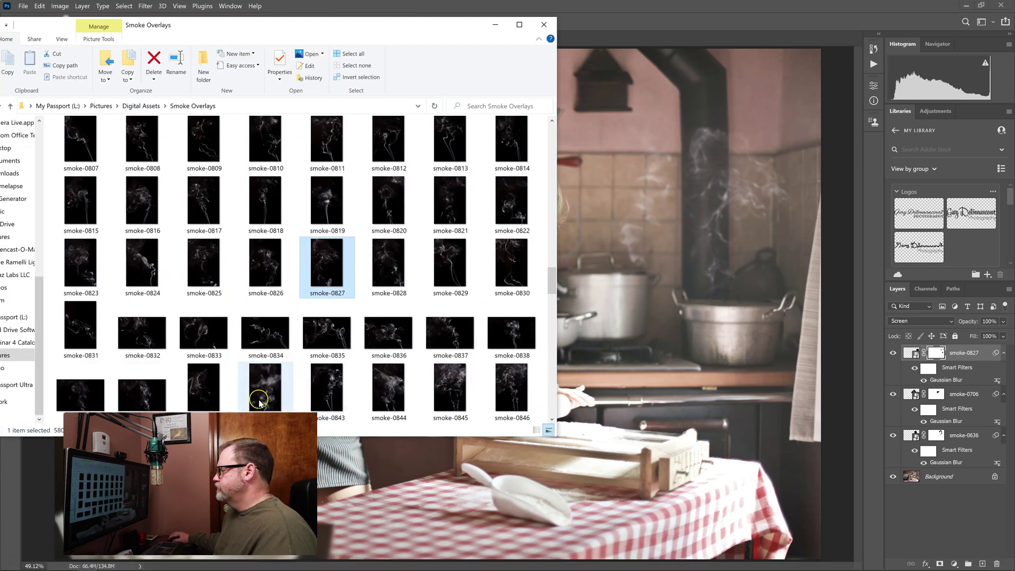
left_click_drag(259, 401, 611, 403)
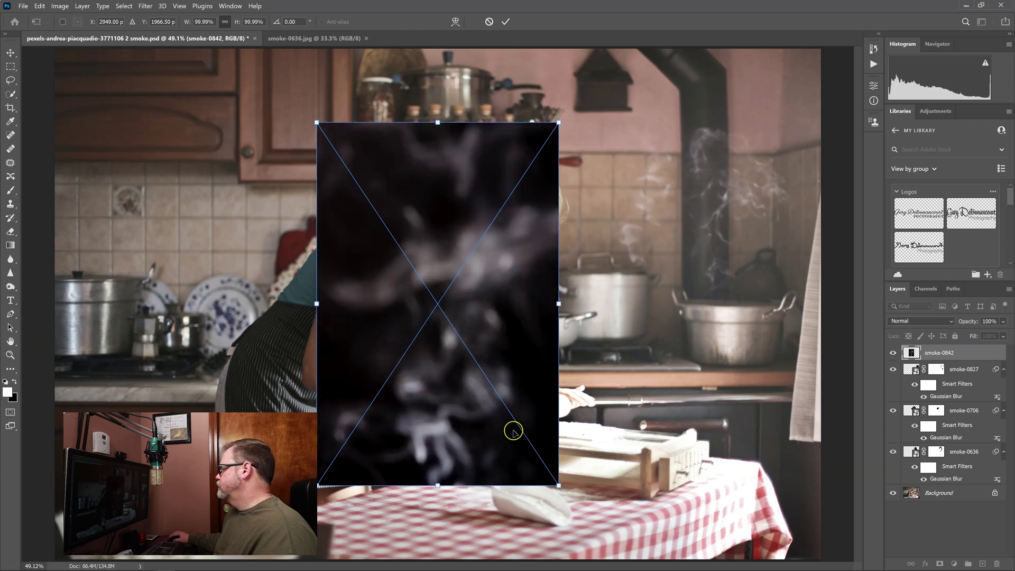
- Rotate smoke-0842 about -100°, position it over the right-hand pots, and blend it in Screen mode
left_click_drag(573, 493, 640, 101)
left_click_drag(495, 349, 706, 477)
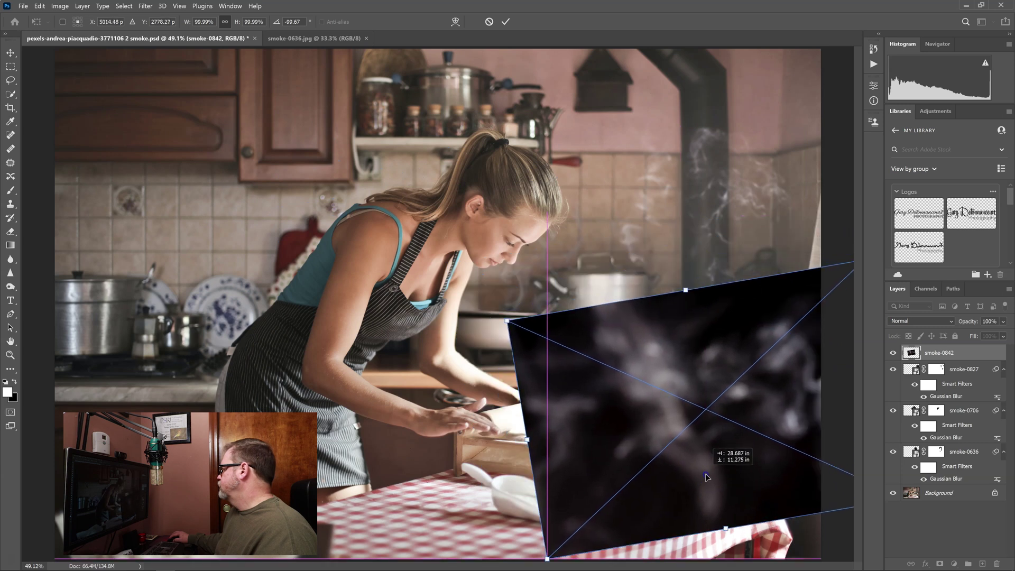
left_click(928, 322)
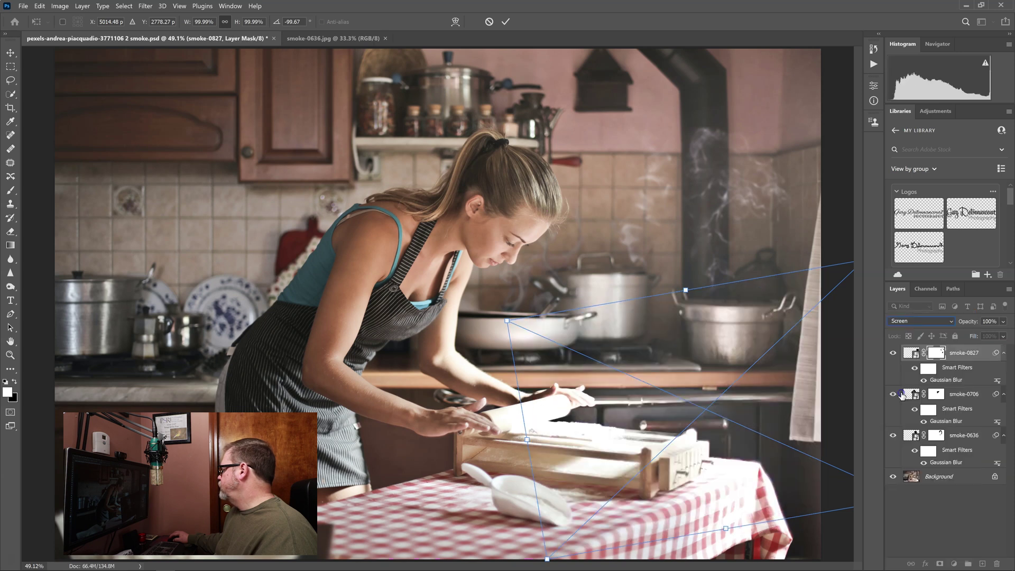
left_click(902, 396)
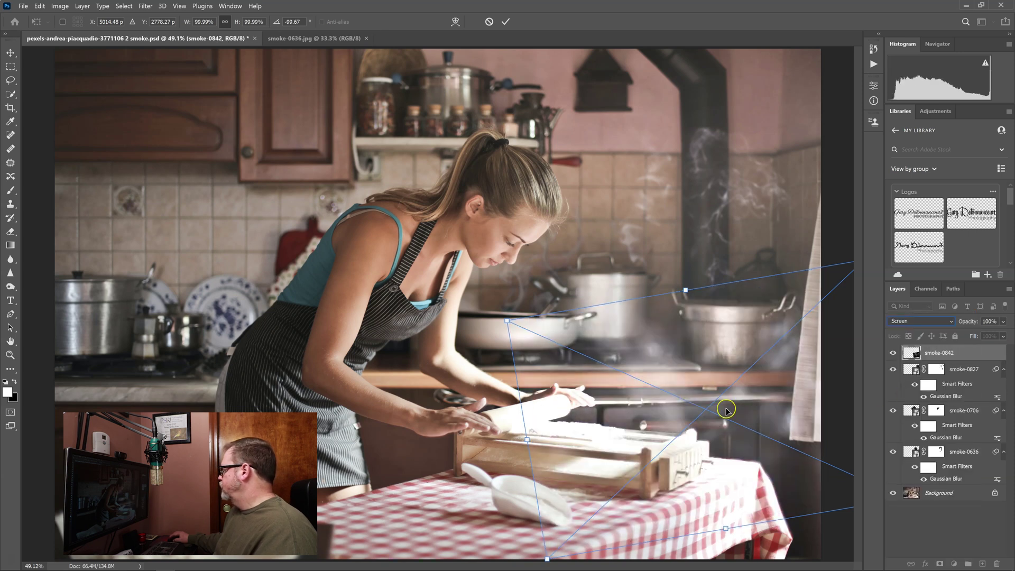
left_click_drag(740, 424, 769, 449)
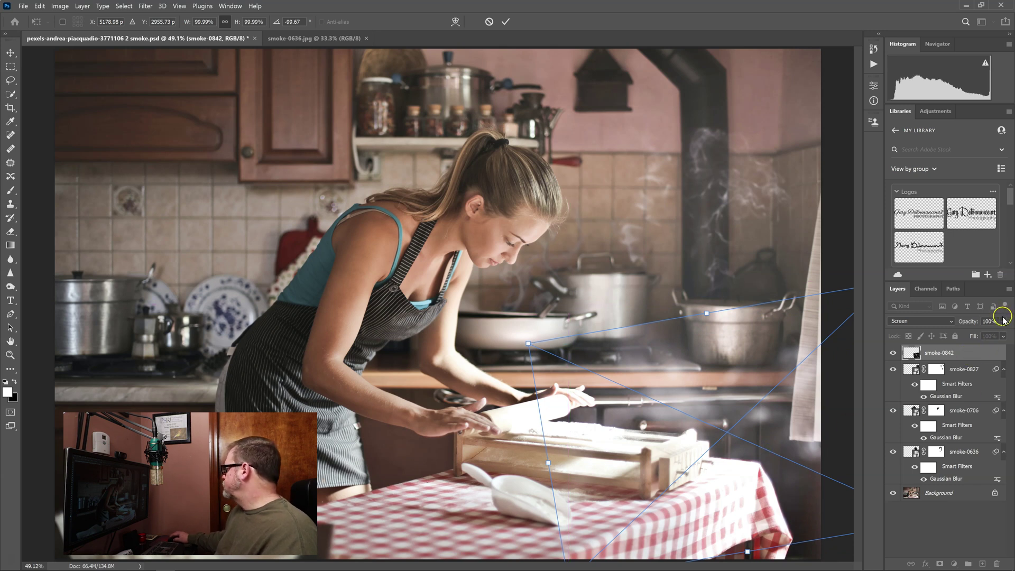
- Set the smoke-0842 layer's opacity to 30%
left_click(1004, 321)
left_click_drag(991, 338, 972, 334)
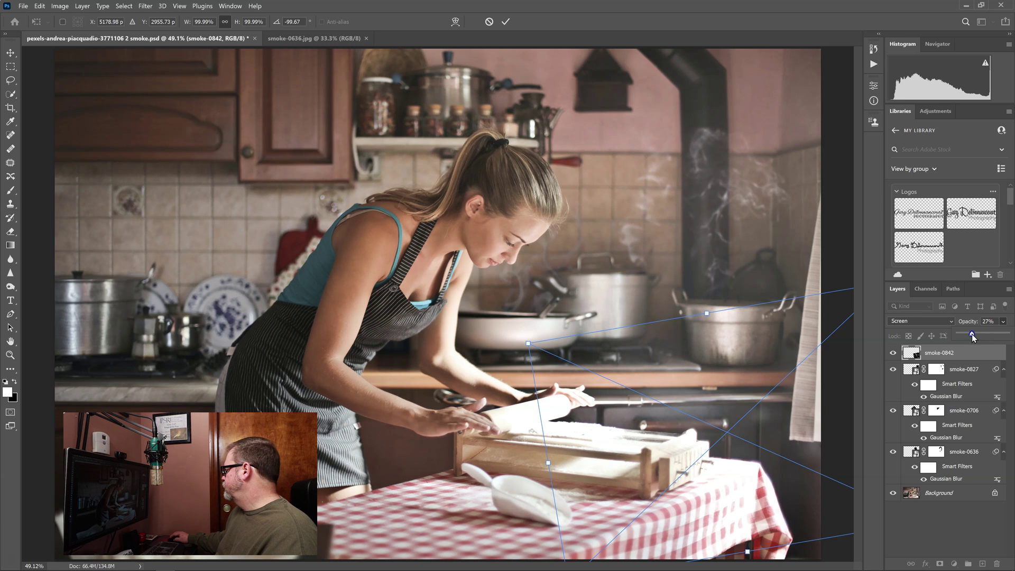
mouse_move(972, 334)
left_mouse_down()
mouse_move(992, 336)
mouse_move(960, 340)
mouse_move(975, 338)
left_mouse_up()
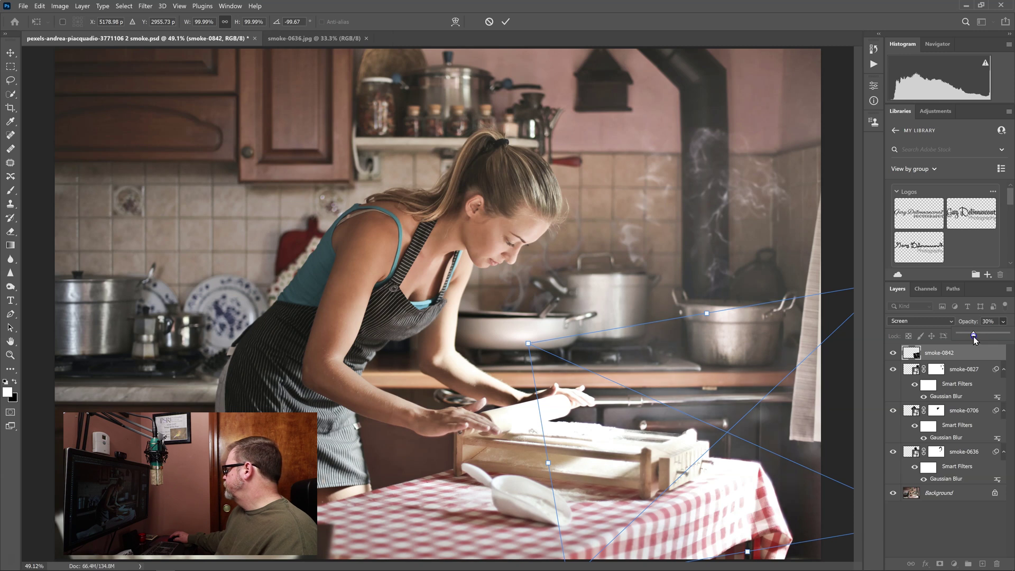
- Commit the smoke-0842 placement and add a layer mask to it
left_click(916, 513)
key("b")
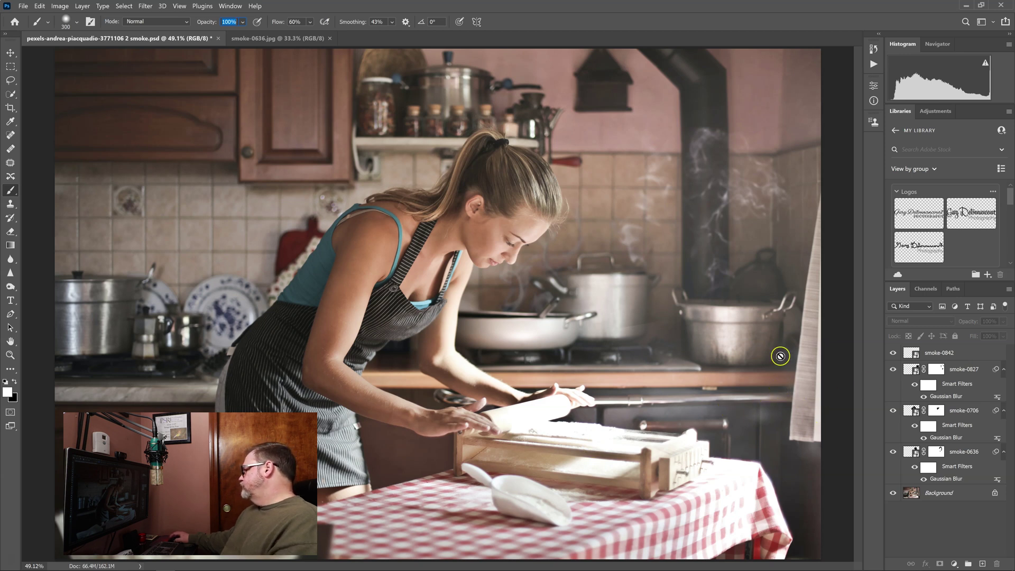
left_click(926, 354)
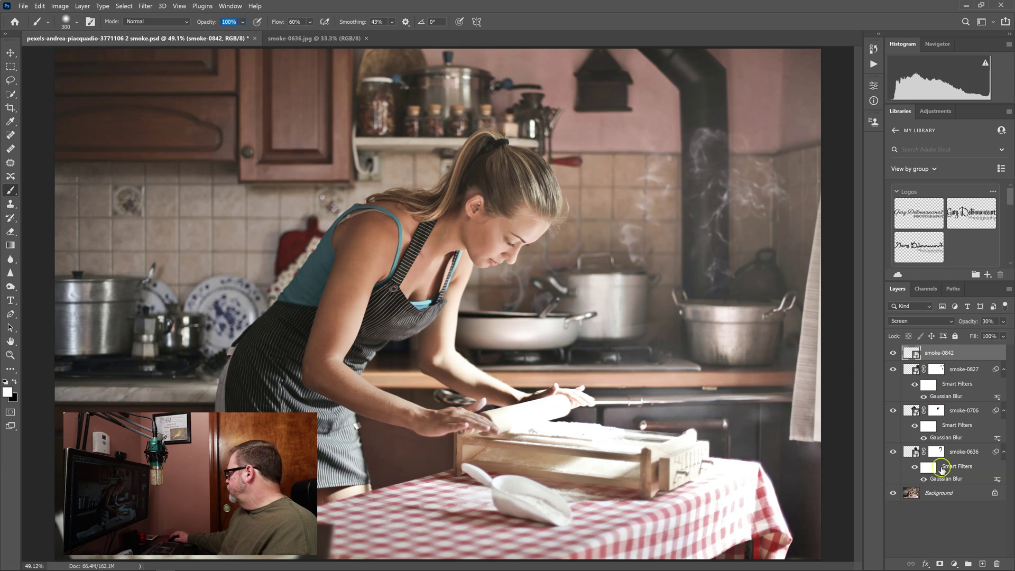
left_click(940, 563)
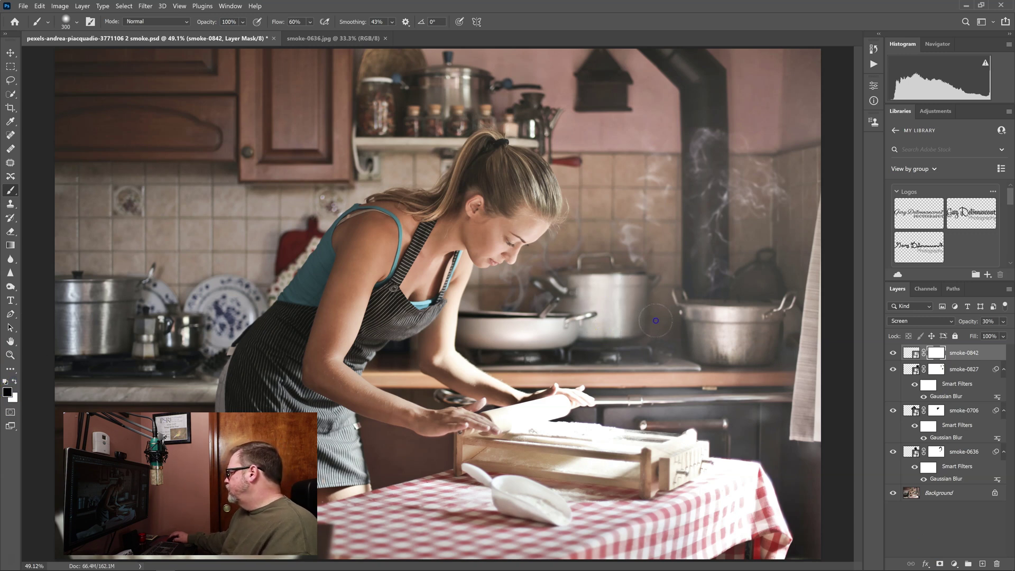
- Paint black on the mask to hide haze over the pots, towel and tablecloth edge
left_click(721, 327)
mouse_move(655, 331)
left_mouse_down()
mouse_move(553, 348)
mouse_move(572, 389)
left_mouse_up()
left_click(807, 371)
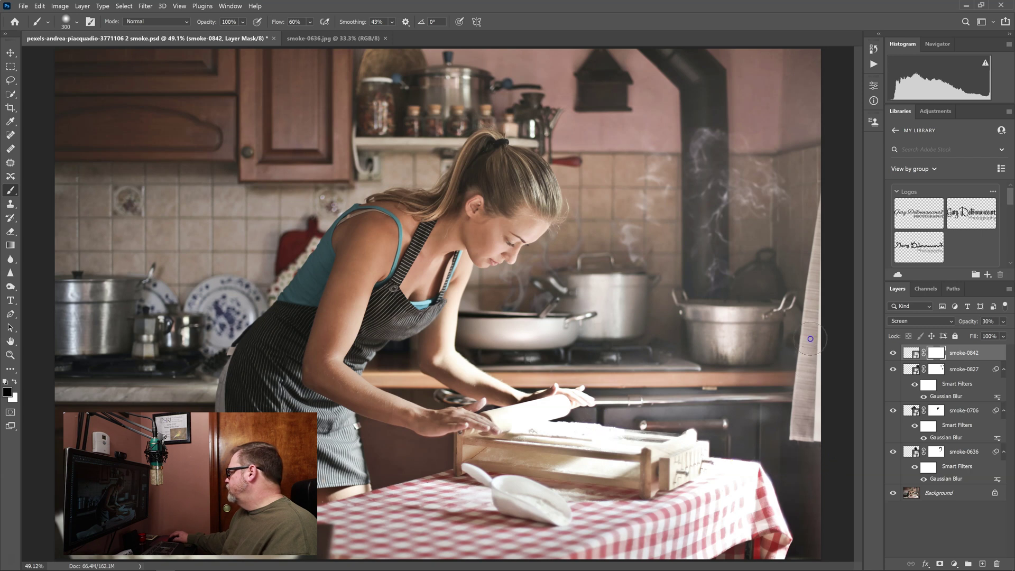
mouse_move(710, 318)
left_mouse_down()
mouse_move(594, 331)
mouse_move(686, 317)
left_mouse_up()
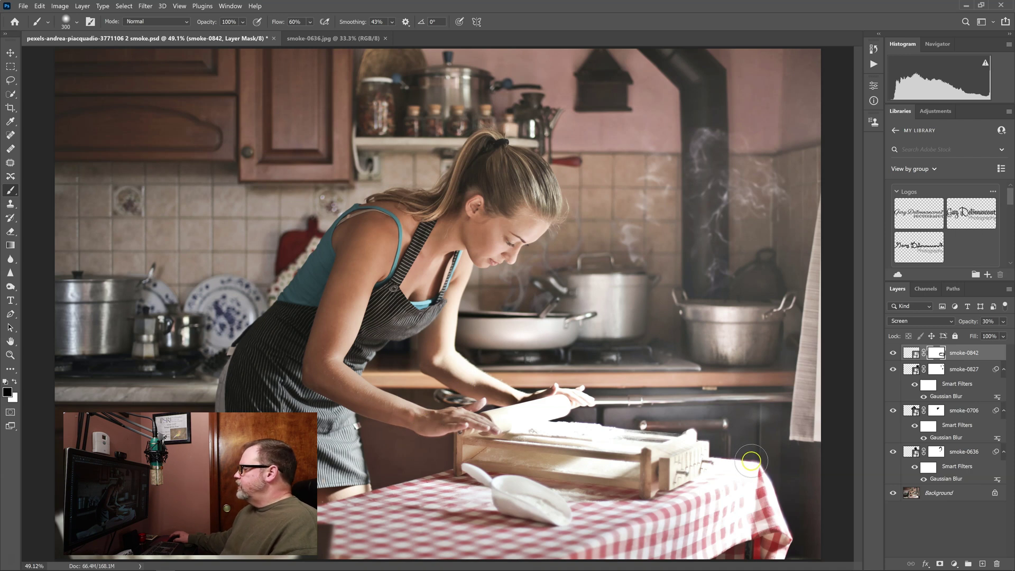
left_click(751, 462)
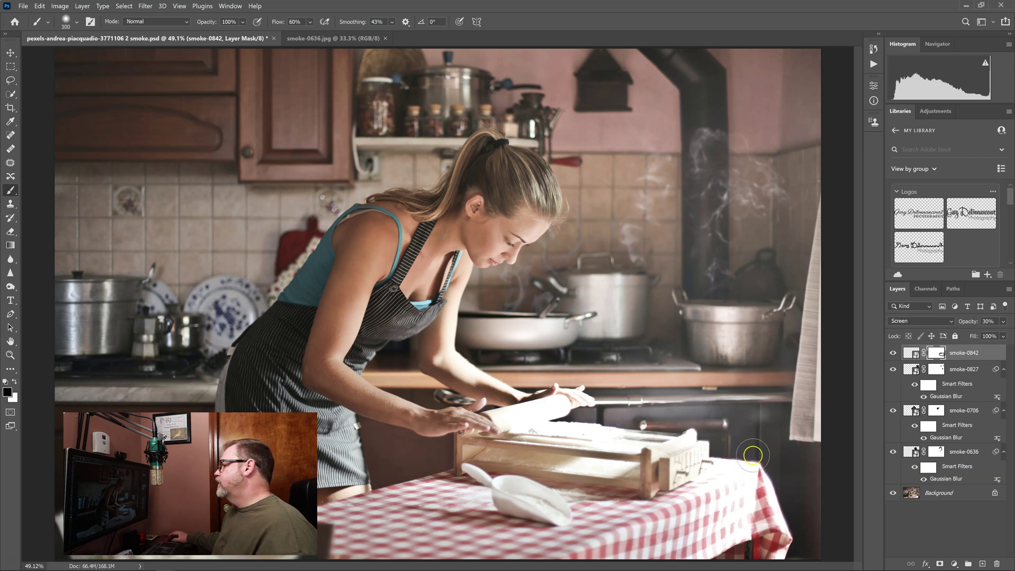
left_click(886, 359)
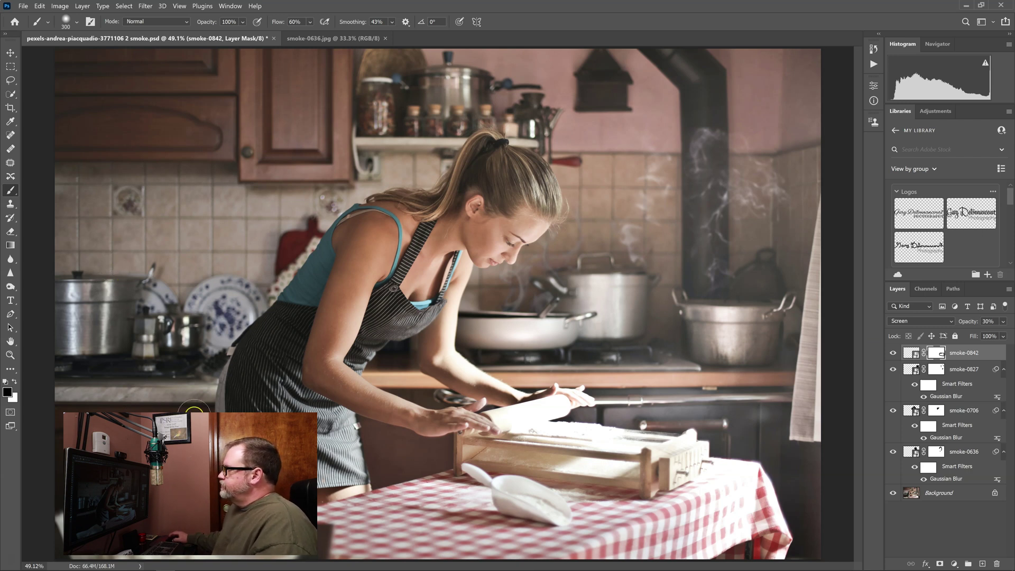
mouse_move(110, 567)
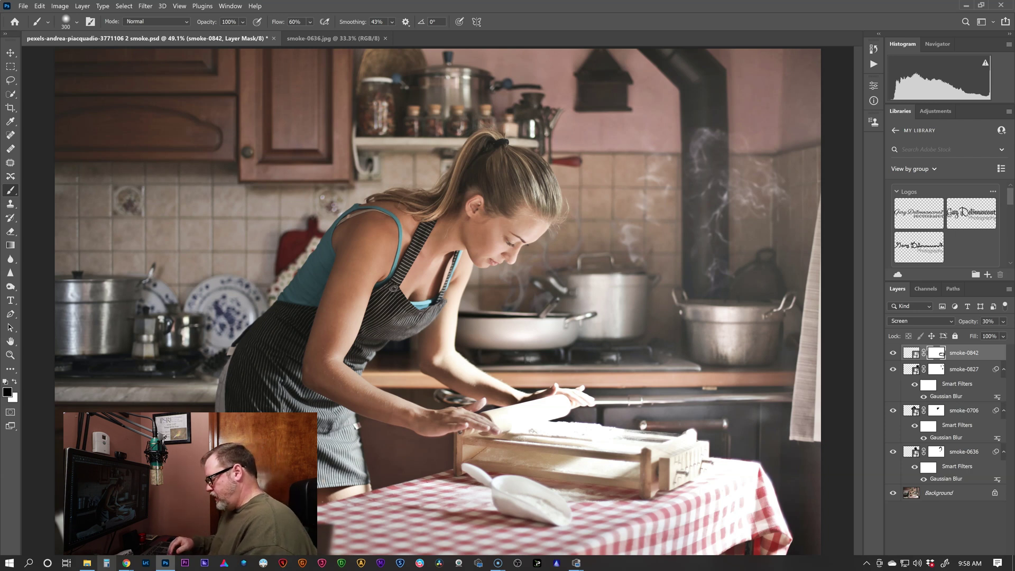
- Stamp all visible layers into a new Layer 1 and hide the smoke-0842 and smoke-0706 layers
key("ctrl+shift+alt+e")
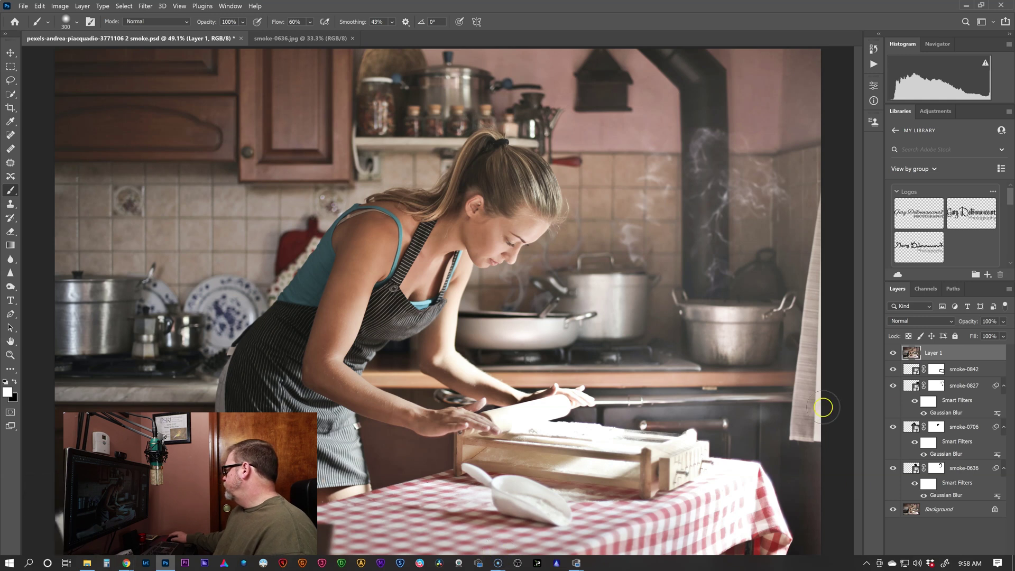
left_click(894, 369)
left_click(897, 428)
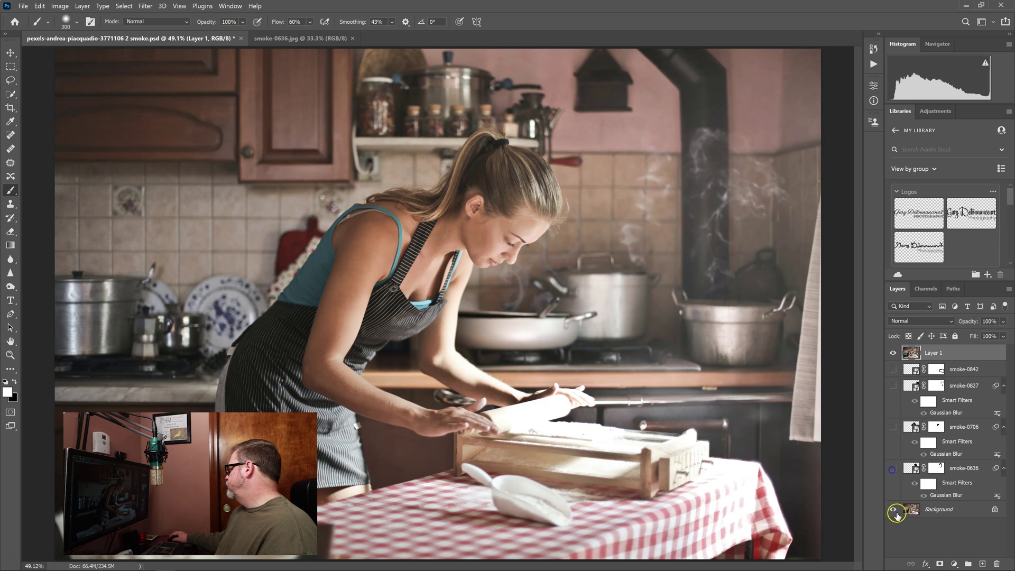
- Toggle Layer 1's visibility to compare the smoke composite against the original photo, leaving it visible
left_click(893, 353)
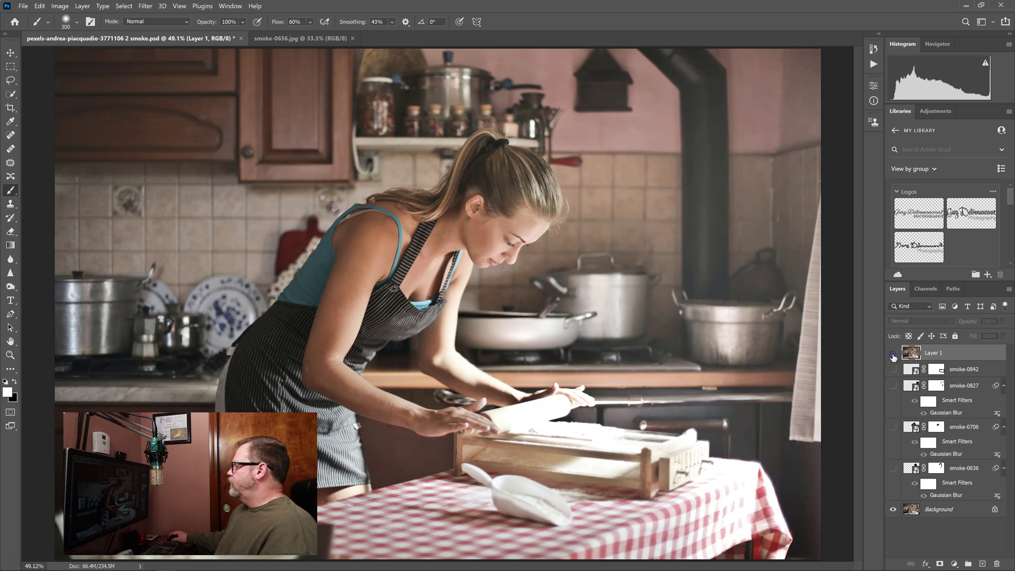
left_click(893, 355)
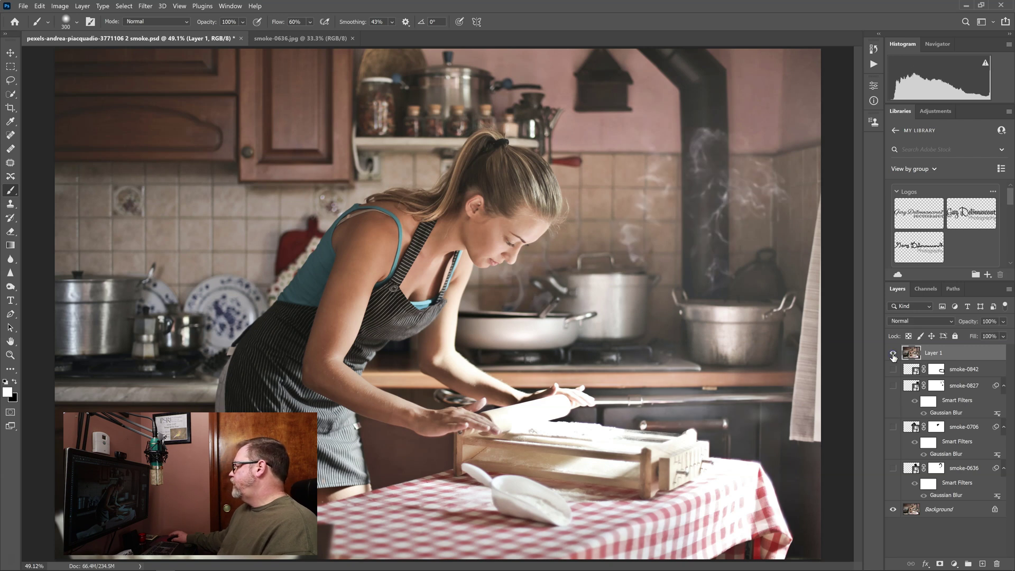
left_click(893, 353)
left_click(894, 355)
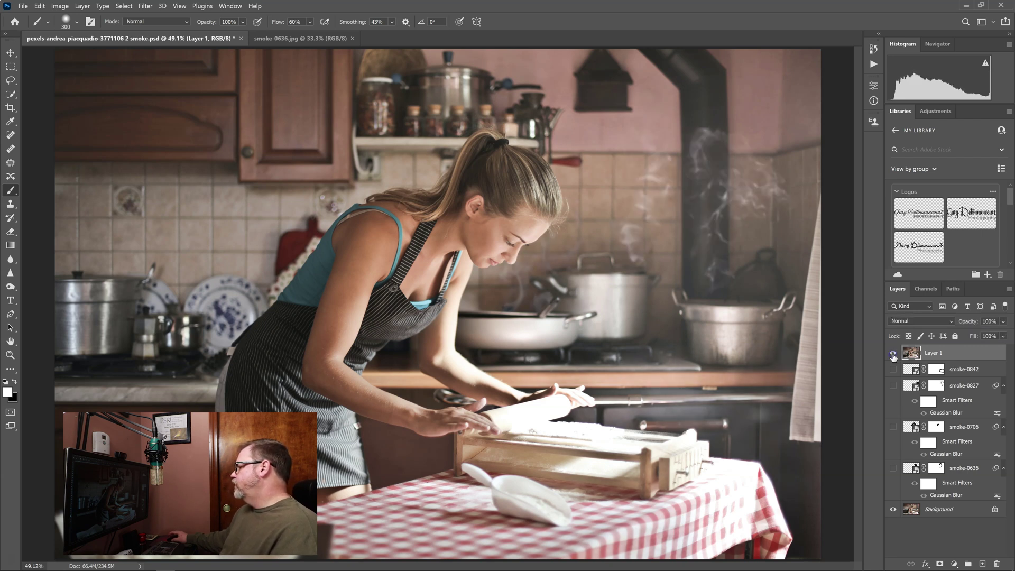